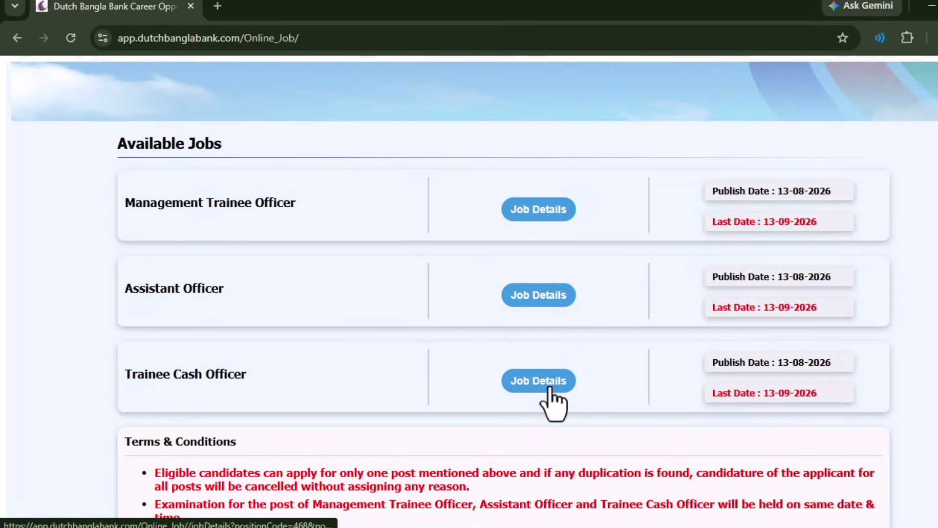
Review the application terms and the Management Trainee Officer post's eligibility, benefits and skill requirements, returning to the job list
{"action": "scroll", "coordinate": [548, 388], "scroll_direction": "down", "scroll_amount": 5}
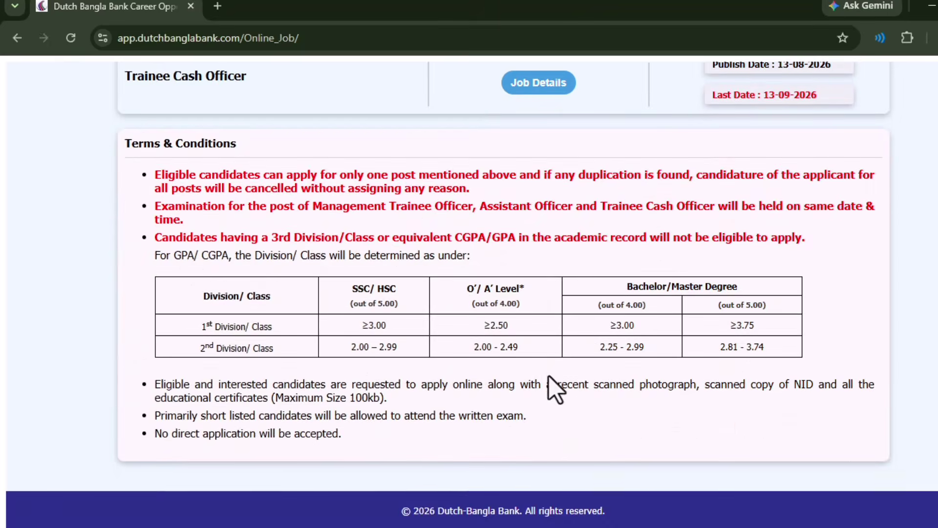
{"action": "scroll", "coordinate": [550, 381], "scroll_direction": "up", "scroll_amount": 6}
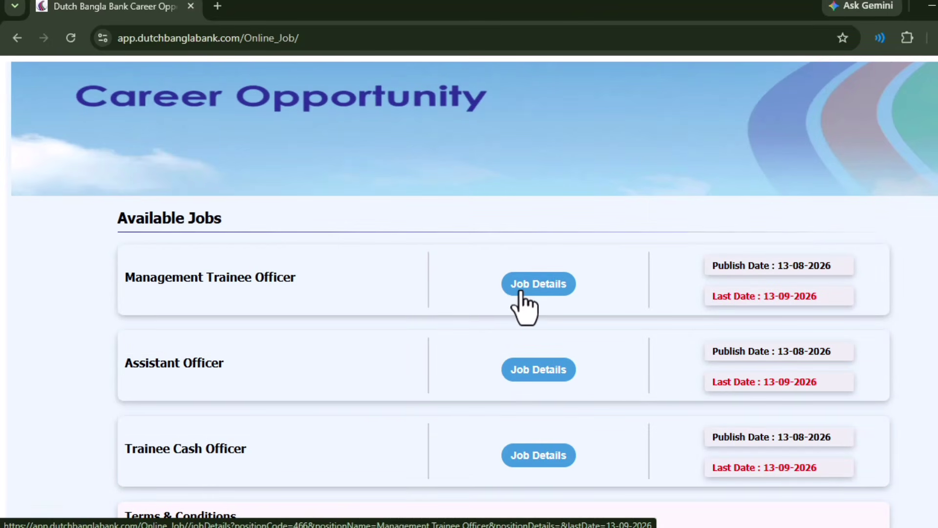
{"action": "left_click", "coordinate": [521, 292]}
{"action": "scroll", "coordinate": [513, 303], "scroll_direction": "down", "scroll_amount": 3}
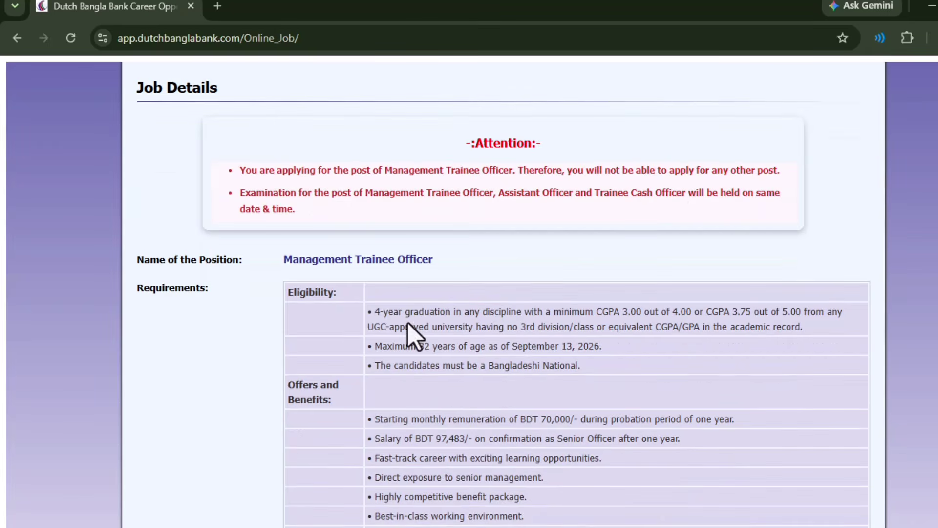
{"action": "scroll", "coordinate": [395, 335], "scroll_direction": "down", "scroll_amount": 3}
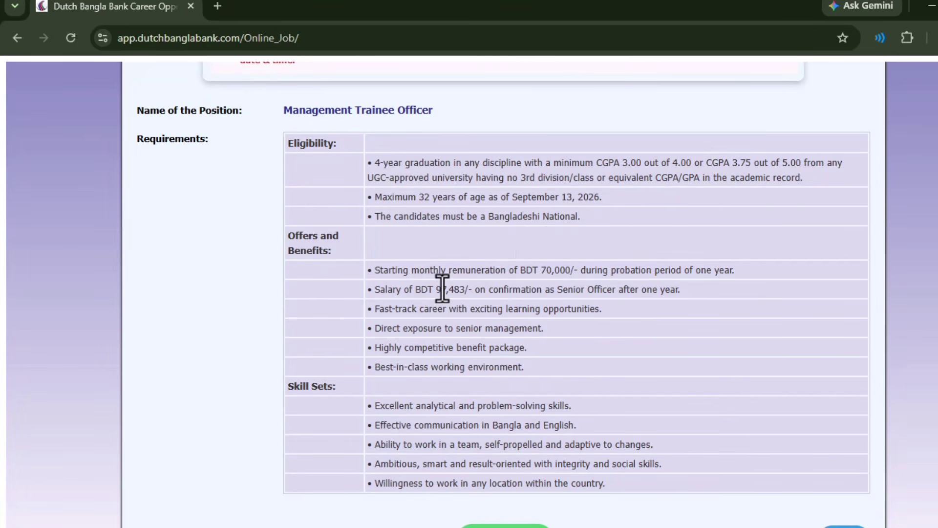
{"action": "scroll", "coordinate": [443, 286], "scroll_direction": "down", "scroll_amount": 2}
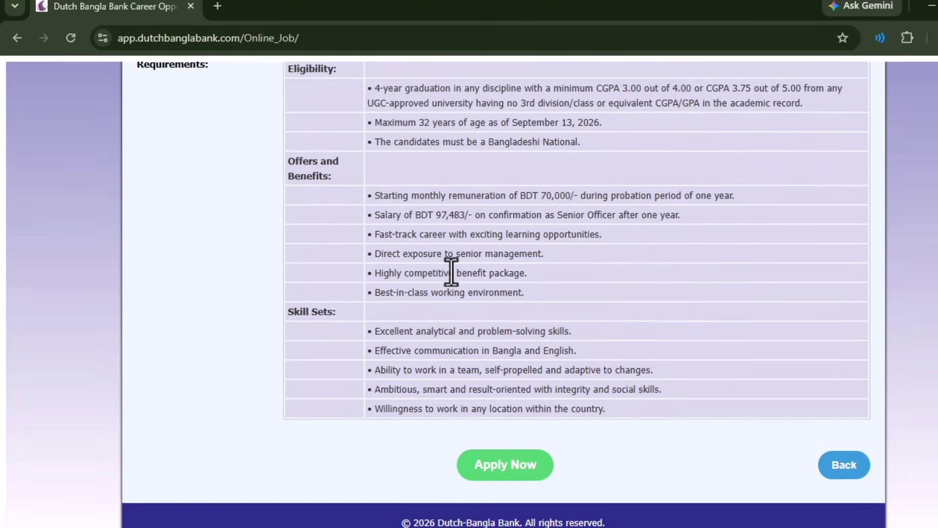
{"action": "scroll", "coordinate": [452, 272], "scroll_direction": "up", "scroll_amount": 1}
{"action": "scroll", "coordinate": [453, 268], "scroll_direction": "up", "scroll_amount": 6}
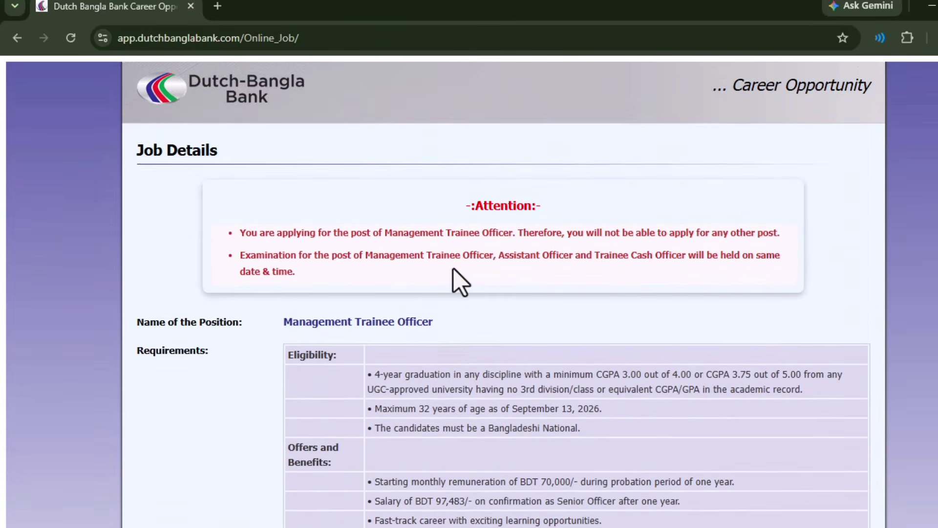
{"action": "scroll", "coordinate": [453, 266], "scroll_direction": "down", "scroll_amount": 7}
{"action": "scroll", "coordinate": [455, 266], "scroll_direction": "up", "scroll_amount": 3}
{"action": "scroll", "coordinate": [457, 256], "scroll_direction": "down", "scroll_amount": 3}
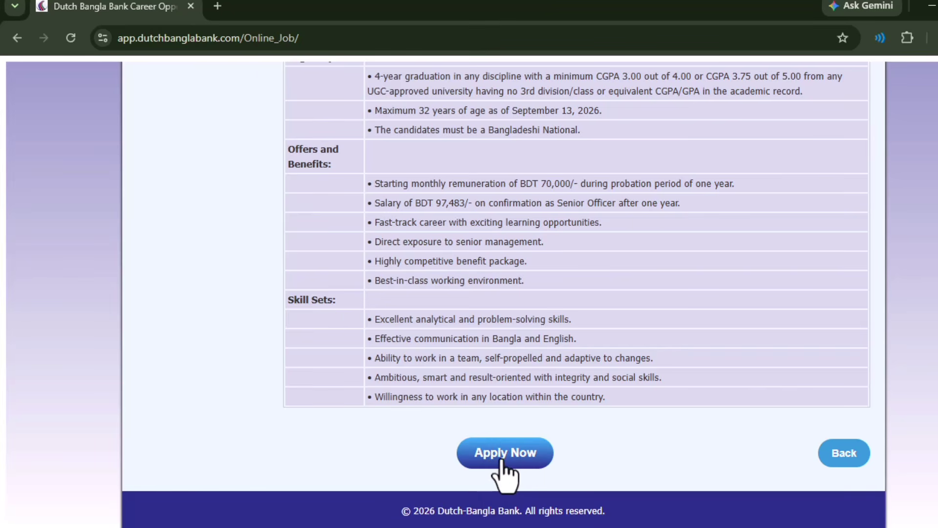
{"action": "scroll", "coordinate": [562, 376], "scroll_direction": "up", "scroll_amount": 6}
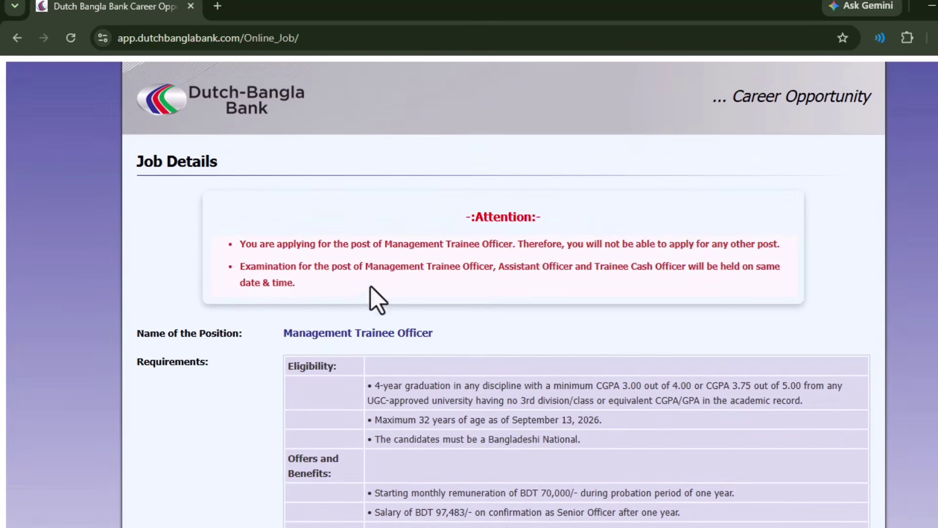
{"action": "scroll", "coordinate": [371, 288], "scroll_direction": "down", "scroll_amount": 6}
{"action": "scroll", "coordinate": [342, 276], "scroll_direction": "up", "scroll_amount": 6}
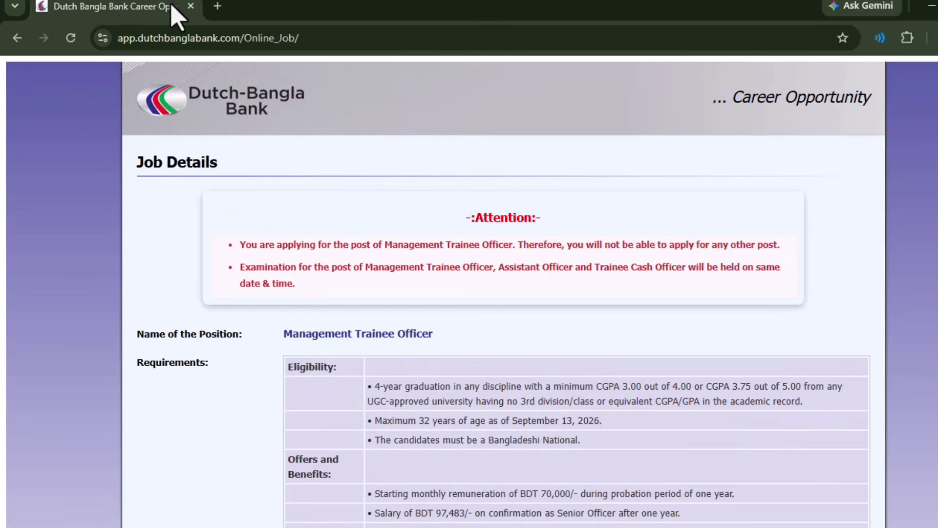
{"action": "left_click", "coordinate": [18, 39]}
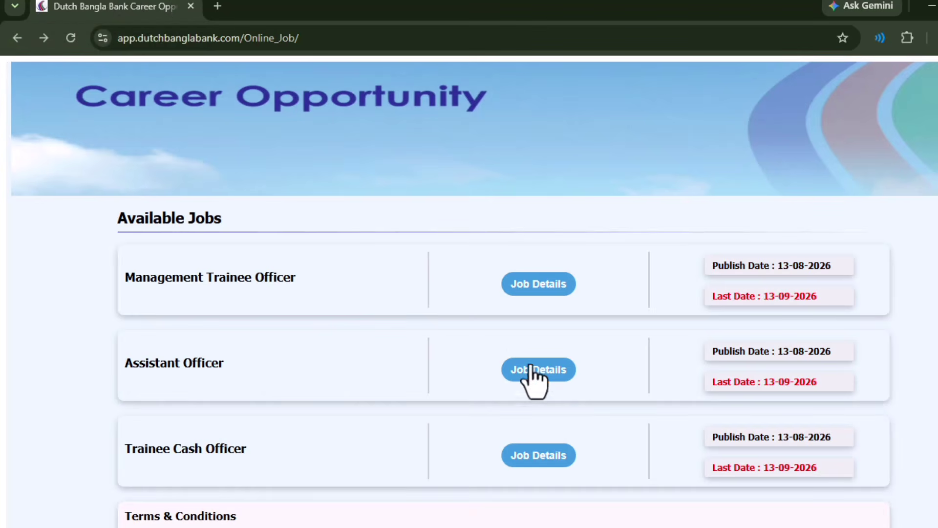
Examine the Assistant Officer post's eligibility, remuneration and skill requirements, and return to the job list
{"action": "left_click", "coordinate": [550, 382]}
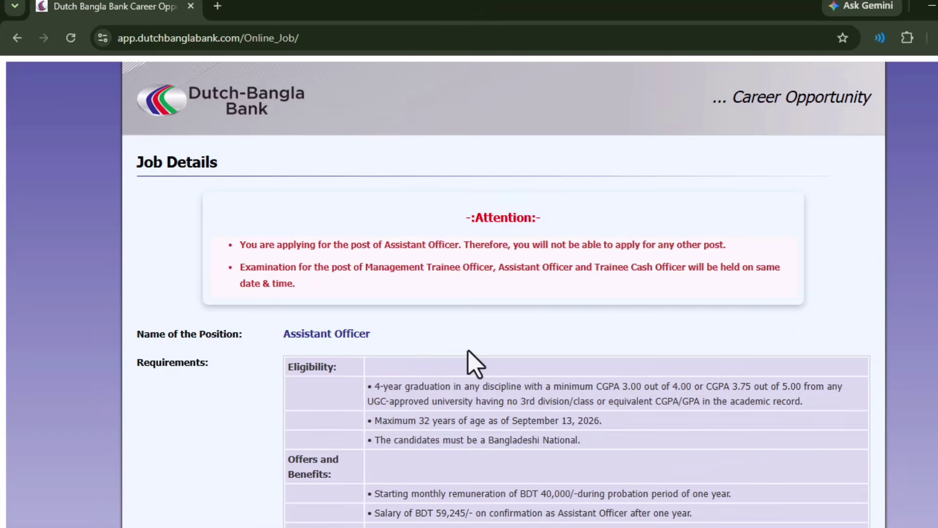
{"action": "scroll", "coordinate": [468, 350], "scroll_direction": "down", "scroll_amount": 3}
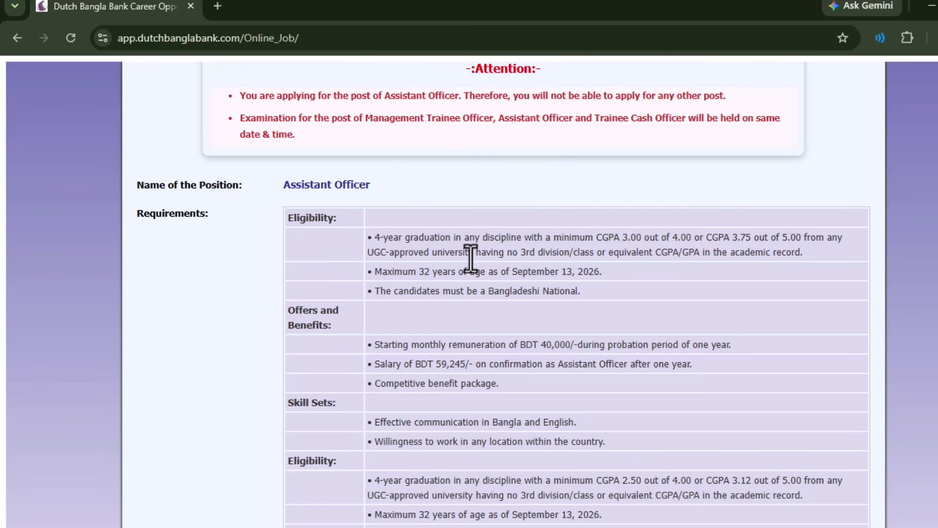
{"action": "scroll", "coordinate": [481, 252], "scroll_direction": "down", "scroll_amount": 7}
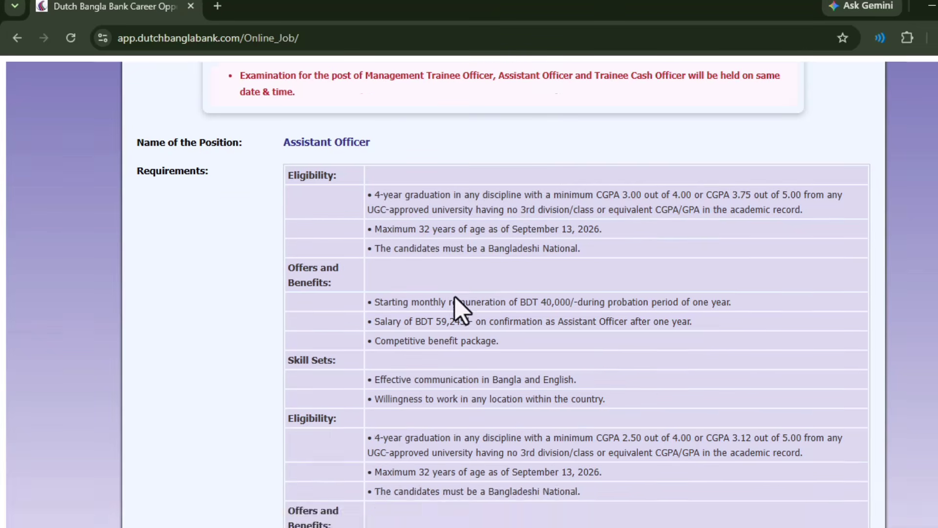
{"action": "scroll", "coordinate": [456, 300], "scroll_direction": "up", "scroll_amount": 4}
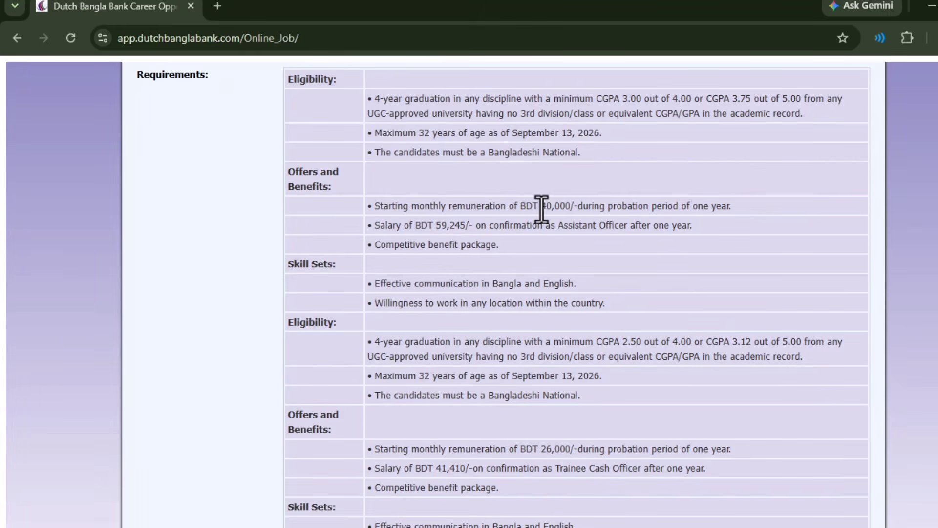
{"action": "left_click_drag", "start_coordinate": [542, 209], "coordinate": [599, 206]}
{"action": "left_click", "coordinate": [435, 226]}
{"action": "left_click_drag", "start_coordinate": [435, 226], "coordinate": [459, 229]}
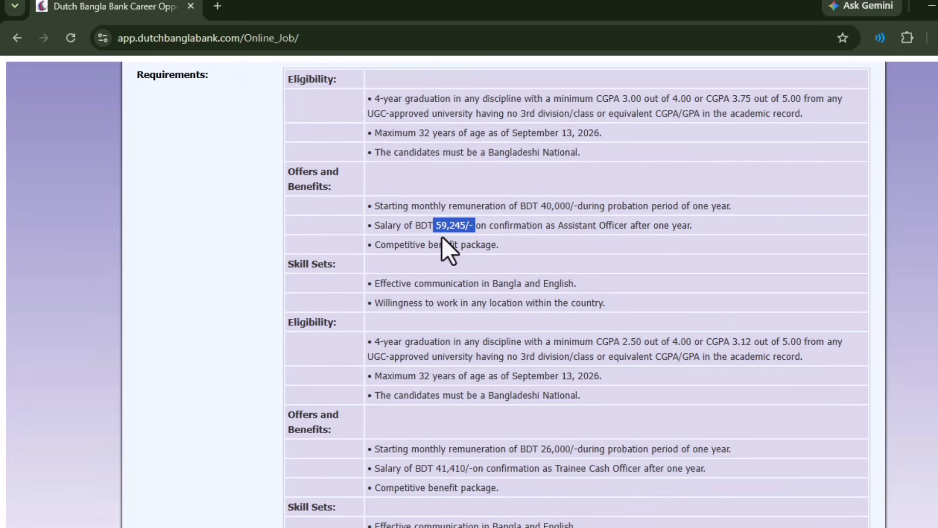
{"action": "scroll", "coordinate": [426, 290], "scroll_direction": "down", "scroll_amount": 3}
{"action": "scroll", "coordinate": [430, 293], "scroll_direction": "up", "scroll_amount": 6}
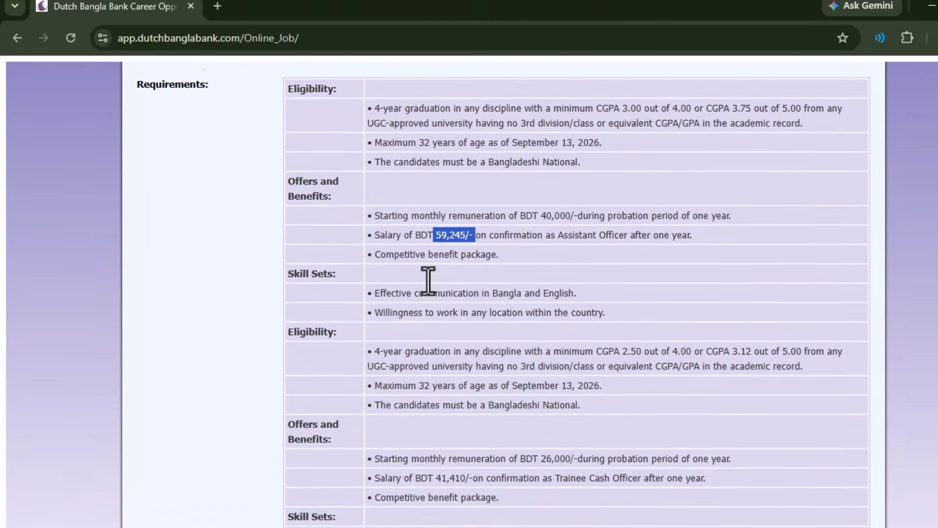
{"action": "scroll", "coordinate": [429, 277], "scroll_direction": "up", "scroll_amount": 4}
{"action": "scroll", "coordinate": [430, 274], "scroll_direction": "down", "scroll_amount": 8}
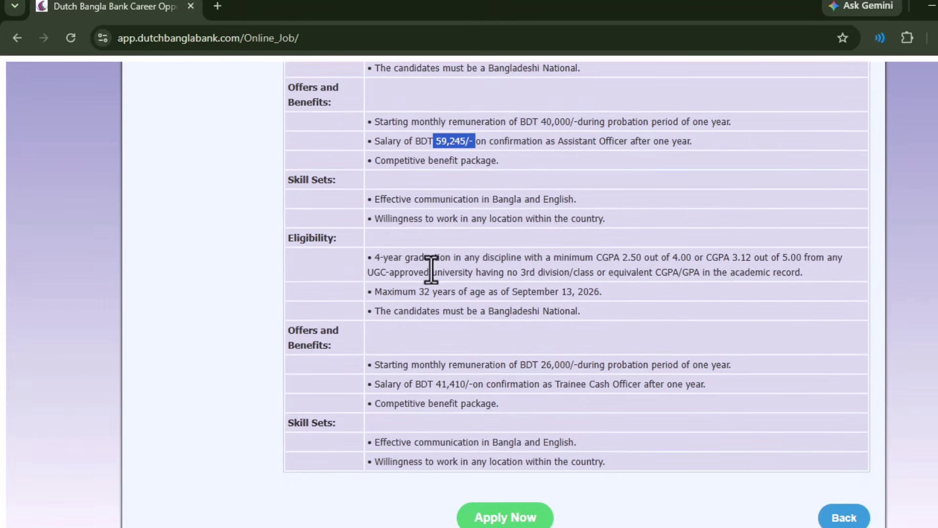
{"action": "scroll", "coordinate": [430, 271], "scroll_direction": "up", "scroll_amount": 5}
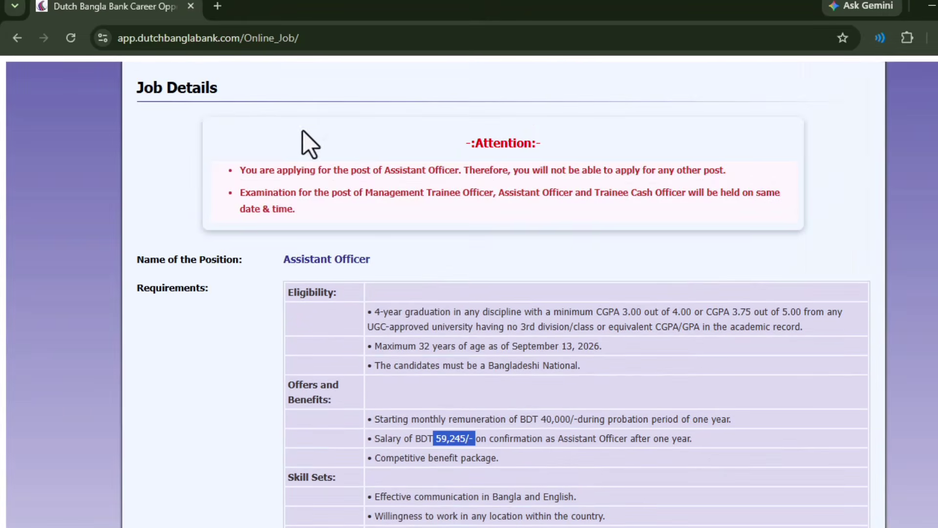
{"action": "left_click", "coordinate": [17, 38]}
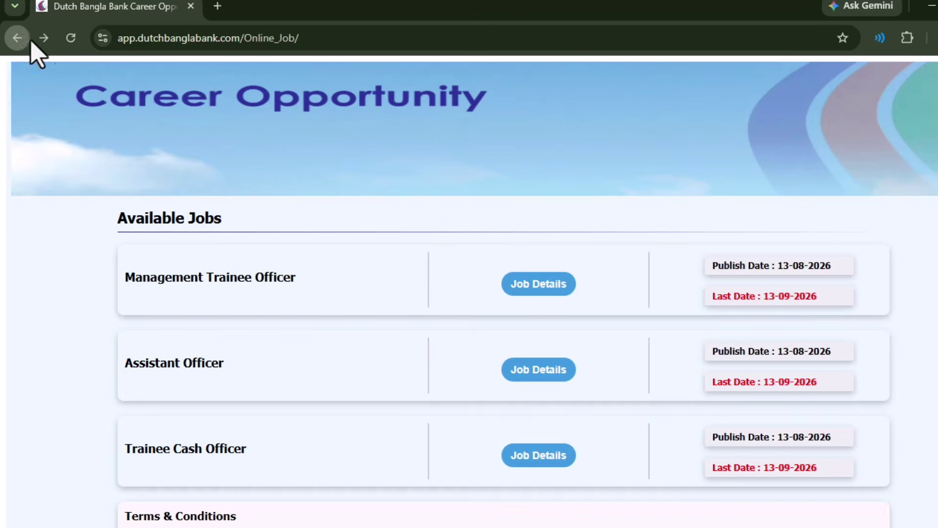
Examine the Trainee Cash Officer post's eligibility, starting pay and confirmed salary, and return to the job list
{"action": "left_click", "coordinate": [555, 465]}
{"action": "scroll", "coordinate": [500, 389], "scroll_direction": "down", "scroll_amount": 3}
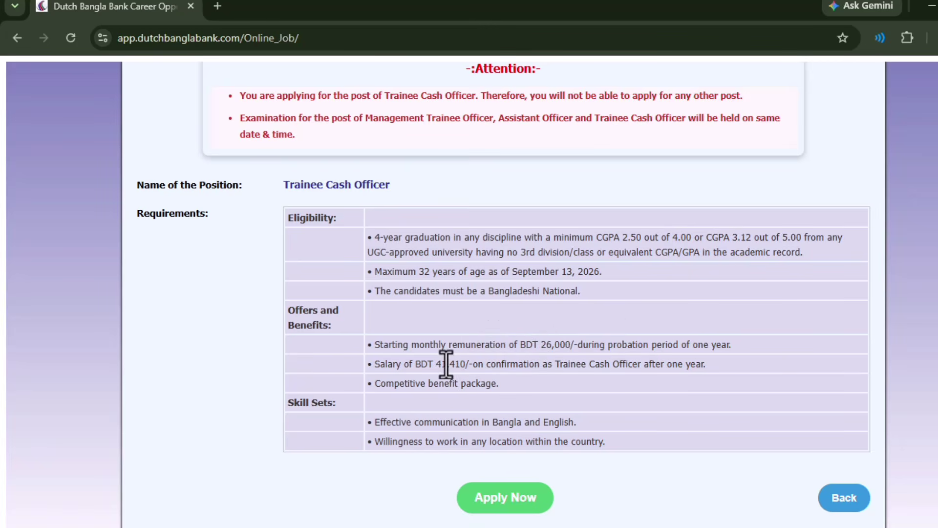
{"action": "left_click_drag", "start_coordinate": [437, 364], "coordinate": [475, 366]}
{"action": "left_click_drag", "start_coordinate": [542, 345], "coordinate": [570, 346]}
{"action": "left_click_drag", "start_coordinate": [432, 366], "coordinate": [467, 370]}
{"action": "scroll", "coordinate": [460, 378], "scroll_direction": "up", "scroll_amount": 3}
{"action": "scroll", "coordinate": [509, 367], "scroll_direction": "down", "scroll_amount": 4}
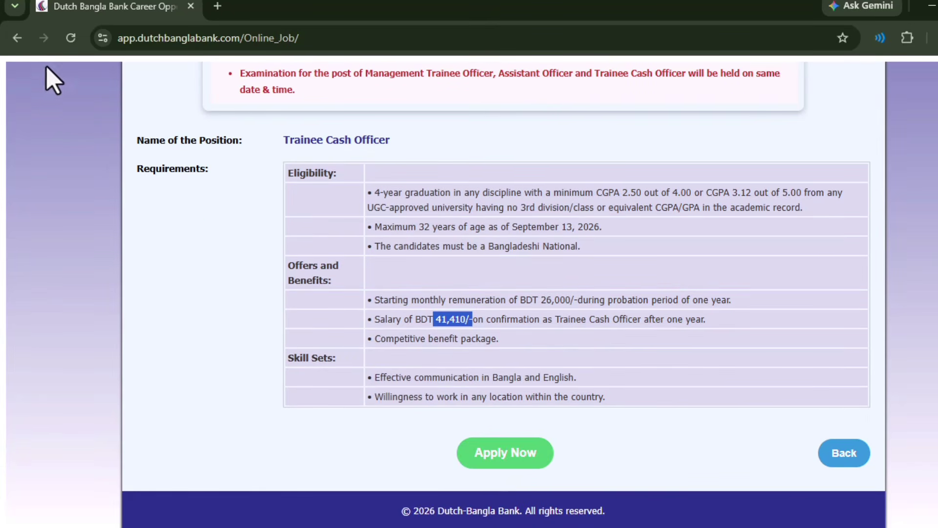
{"action": "left_click", "coordinate": [18, 39]}
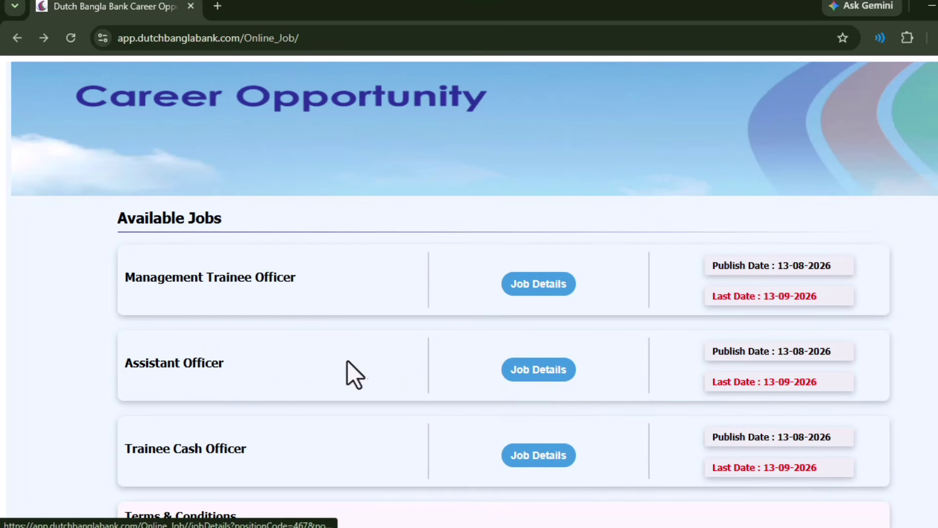
Start an online application for the Assistant Officer post from its job details and confirm the choice
{"action": "left_click", "coordinate": [537, 370]}
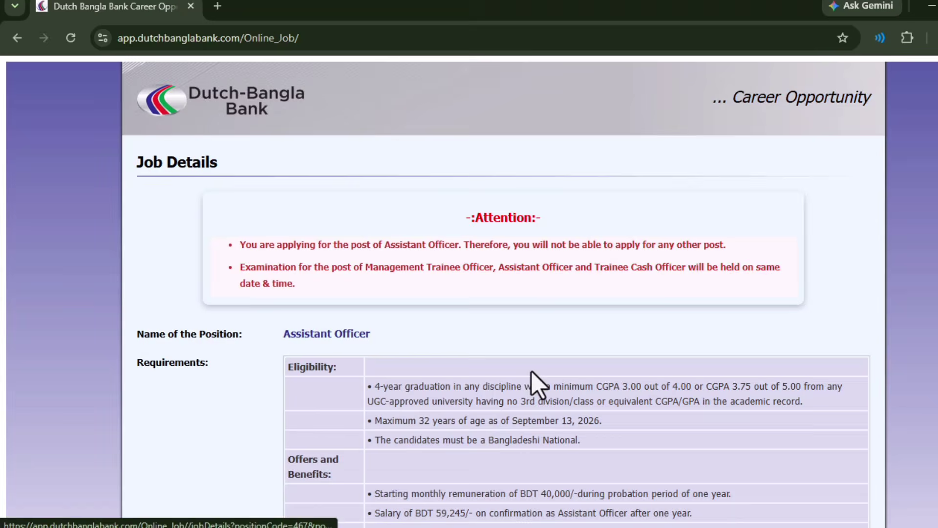
{"action": "scroll", "coordinate": [489, 344], "scroll_direction": "down", "scroll_amount": 4}
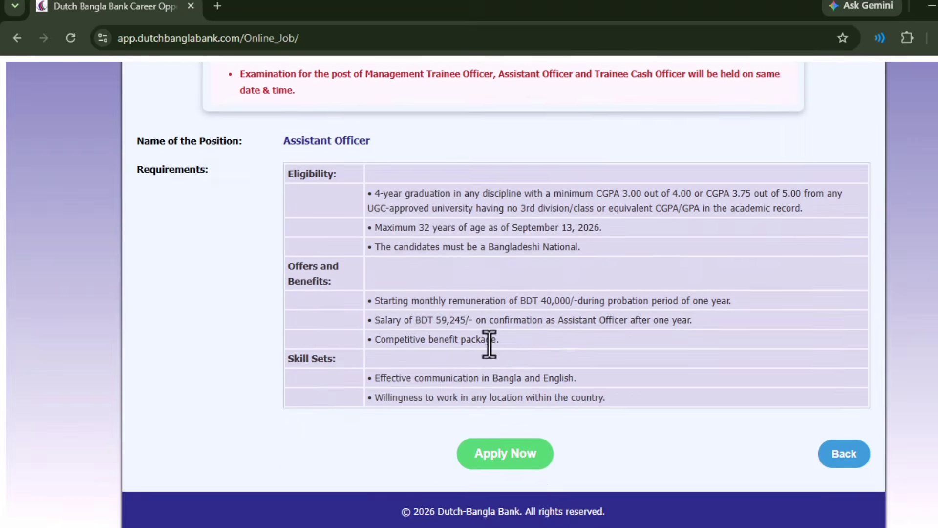
{"action": "left_click", "coordinate": [504, 457]}
{"action": "left_click", "coordinate": [569, 162]}
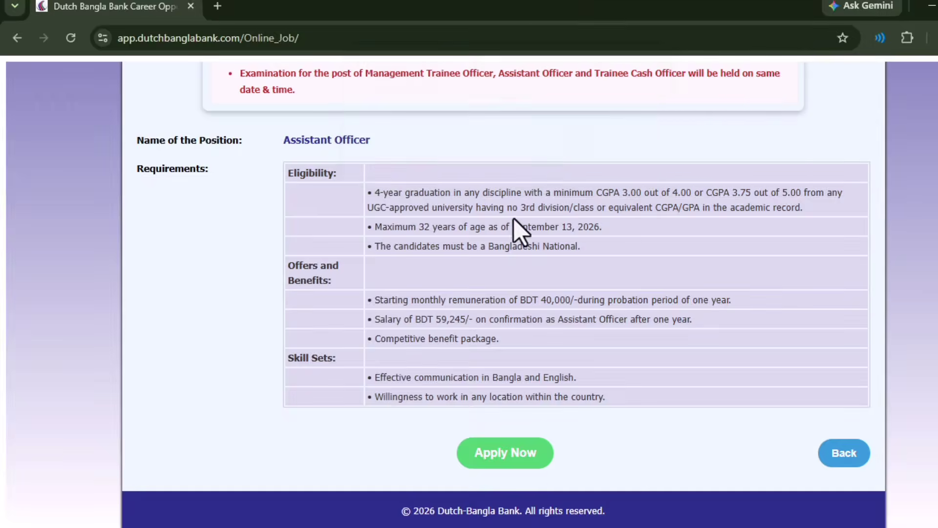
Fill in the applicant's name, father's name and mother's name in the personal information section using saved suggestions
{"action": "scroll", "coordinate": [262, 262], "scroll_direction": "down", "scroll_amount": 20}
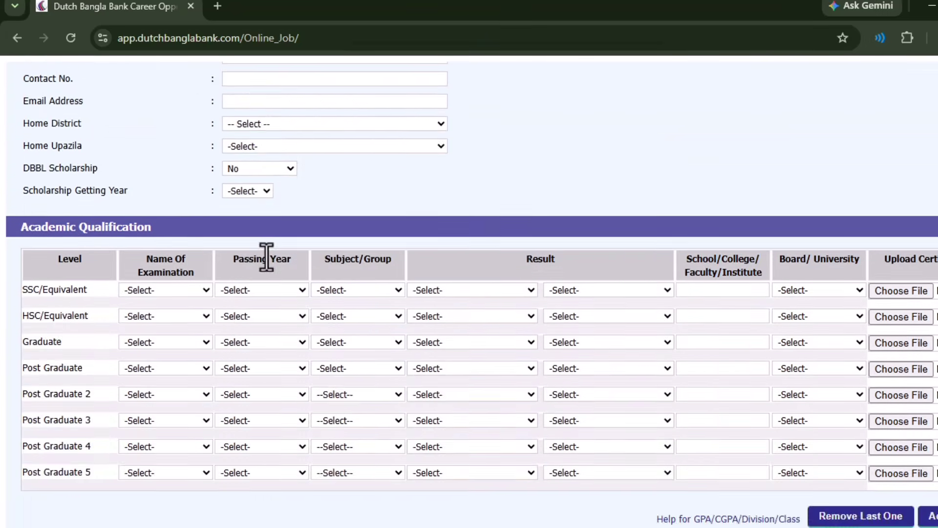
{"action": "scroll", "coordinate": [272, 252], "scroll_direction": "up", "scroll_amount": 20}
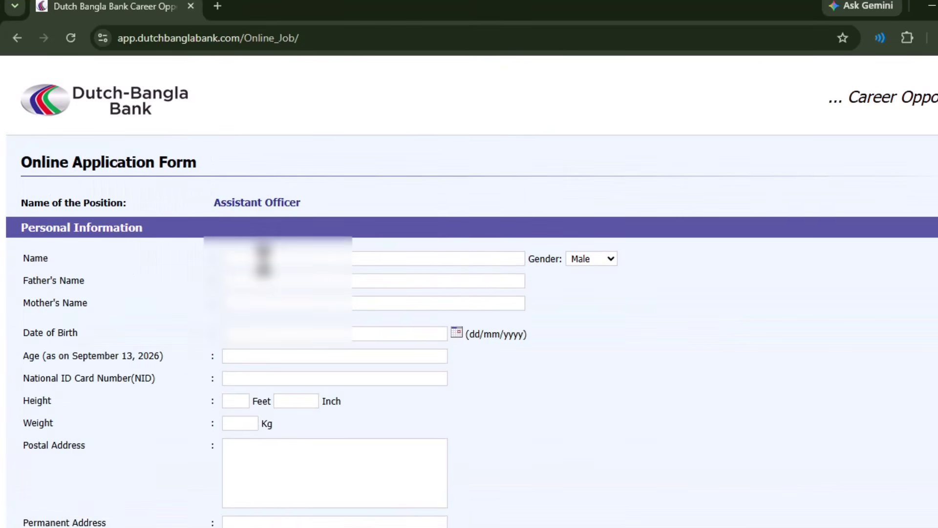
{"action": "left_click", "coordinate": [263, 259]}
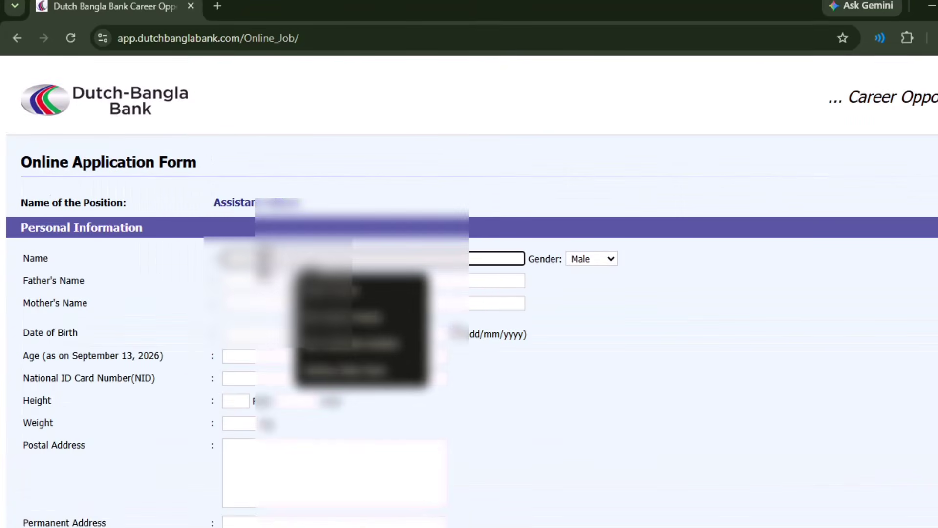
{"action": "left_click", "coordinate": [271, 281]}
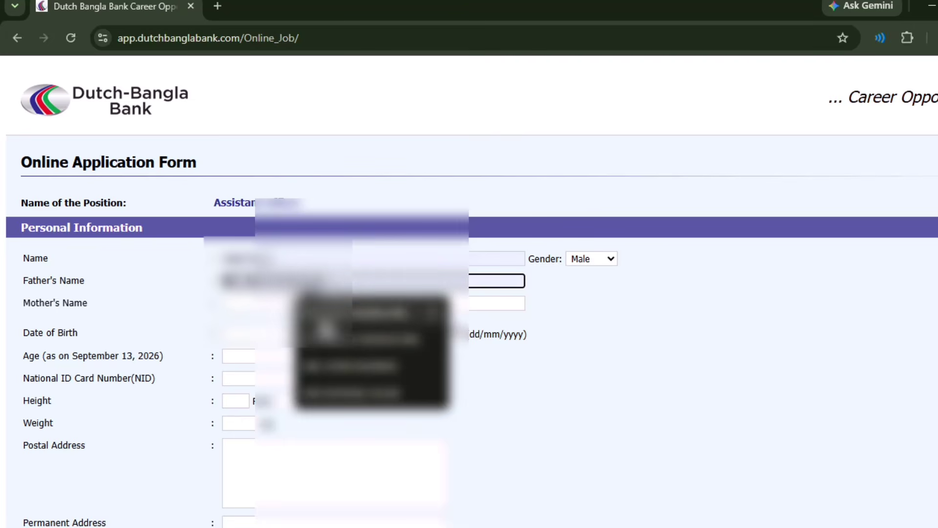
{"action": "left_click", "coordinate": [354, 362]}
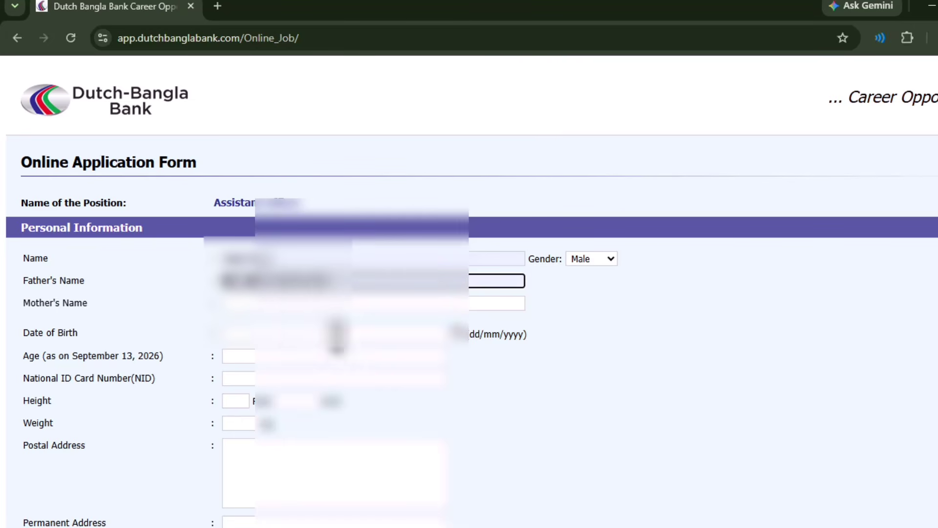
{"action": "left_click", "coordinate": [315, 303]}
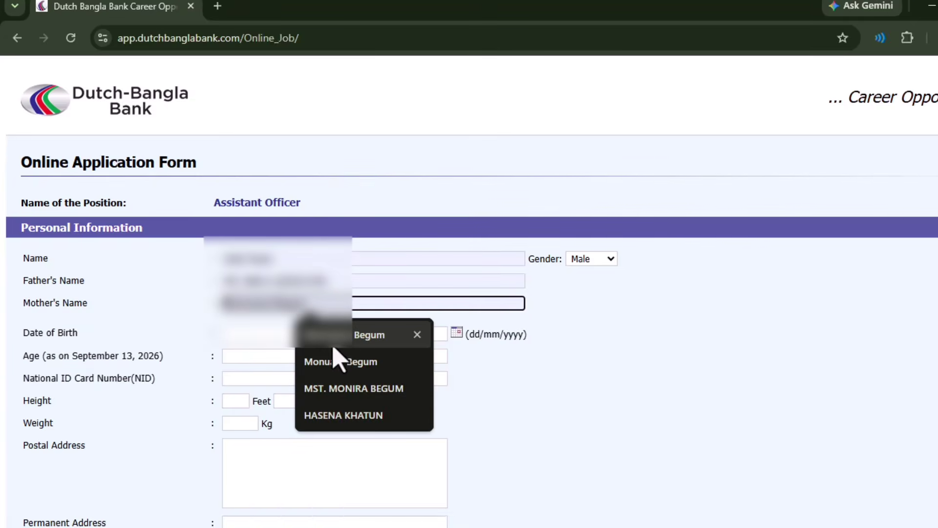
{"action": "left_click", "coordinate": [335, 360]}
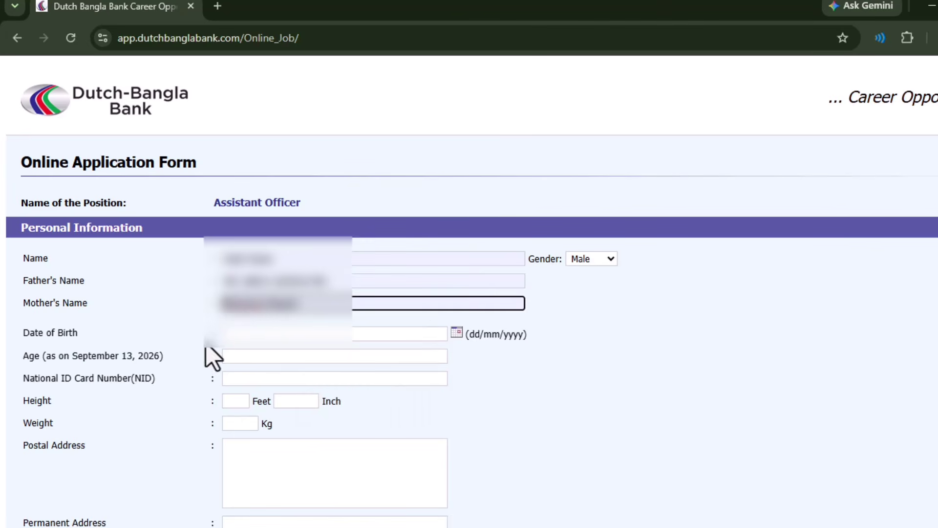
Set the applicant's date of birth by choosing the month and year in the date picker
{"action": "left_click", "coordinate": [230, 334]}
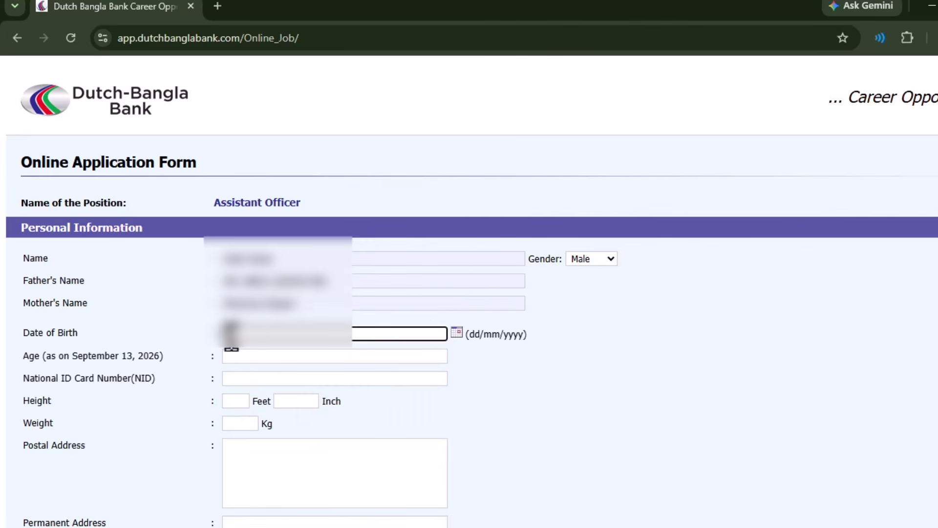
{"action": "left_click", "coordinate": [457, 332]}
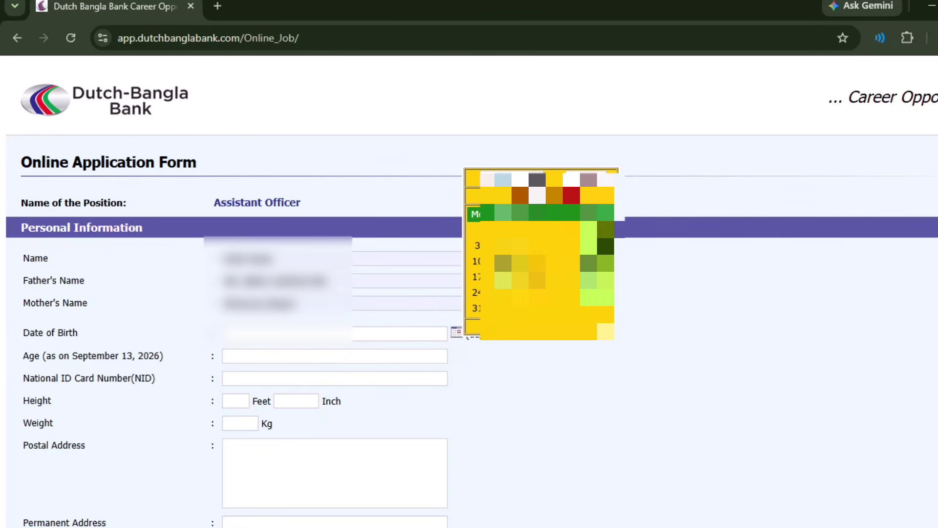
{"action": "left_click", "coordinate": [530, 180]}
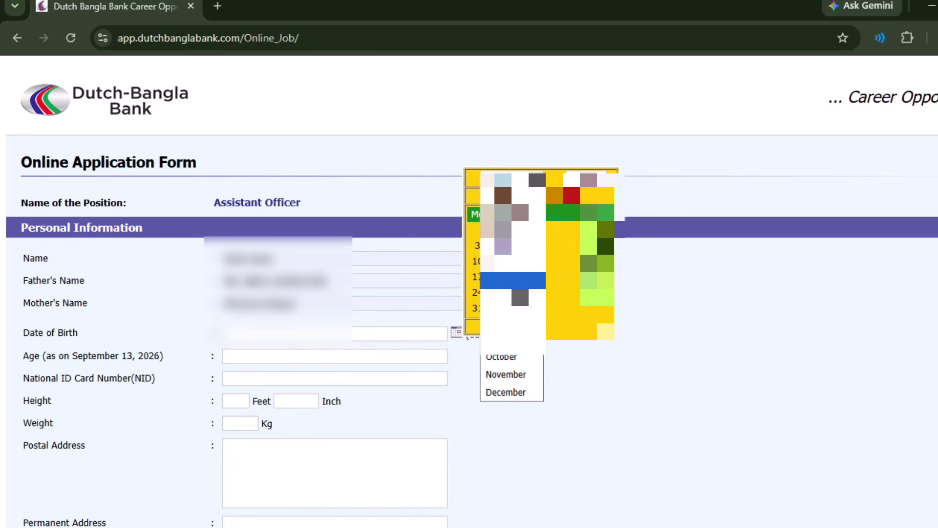
{"action": "left_click", "coordinate": [518, 251]}
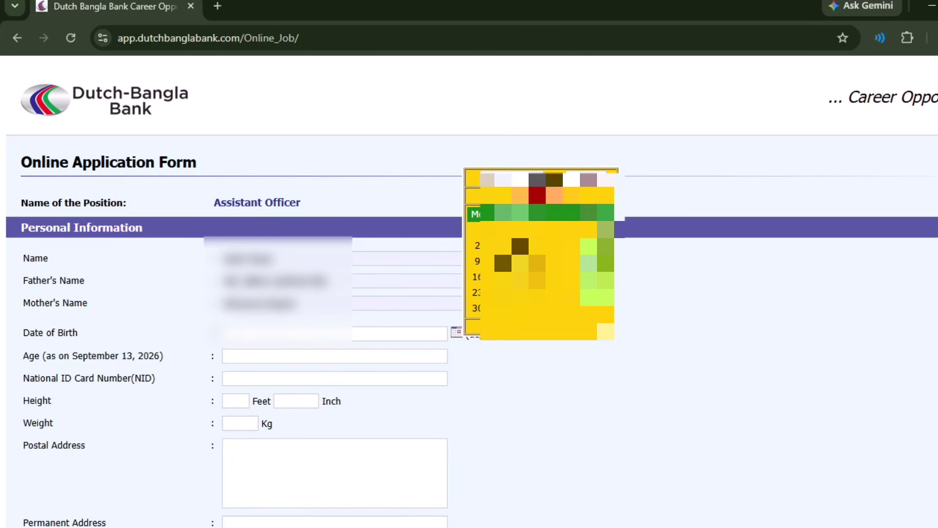
{"action": "left_click", "coordinate": [587, 180]}
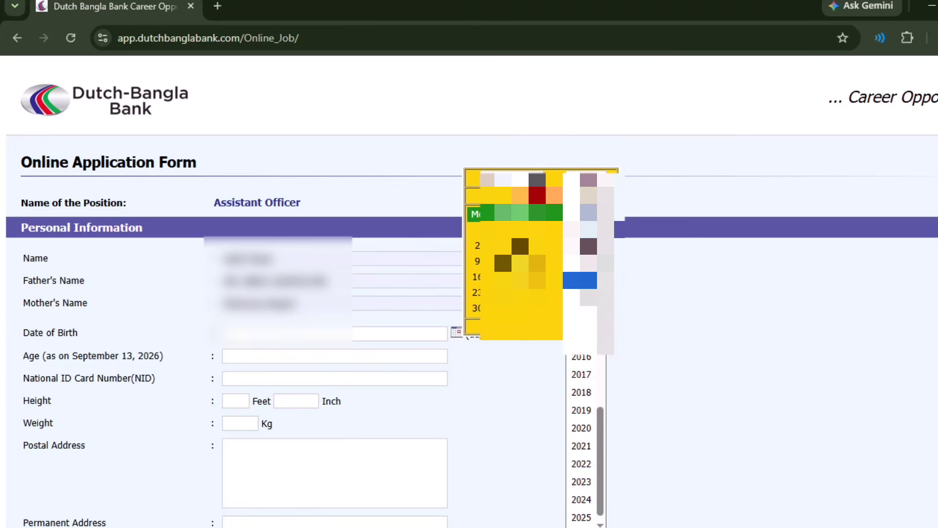
{"action": "scroll", "coordinate": [583, 343], "scroll_direction": "up", "scroll_amount": 8}
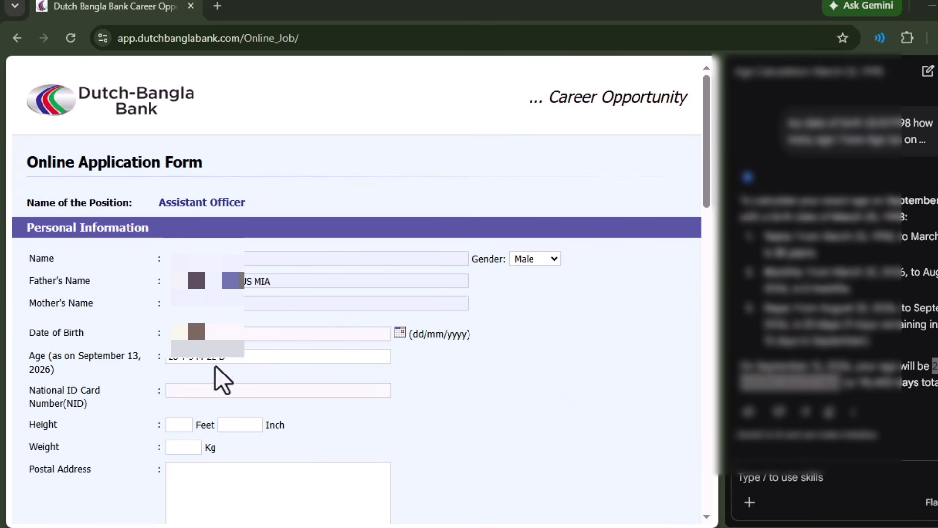
Check the date of birth entry and close the Gemini side panel used for the age calculation
{"action": "left_click", "coordinate": [230, 334]}
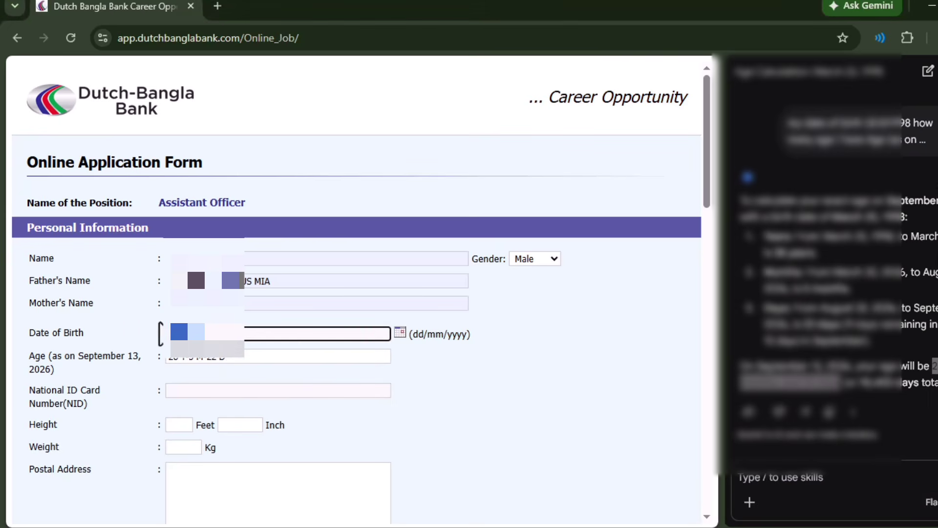
{"action": "right_click", "coordinate": [166, 334]}
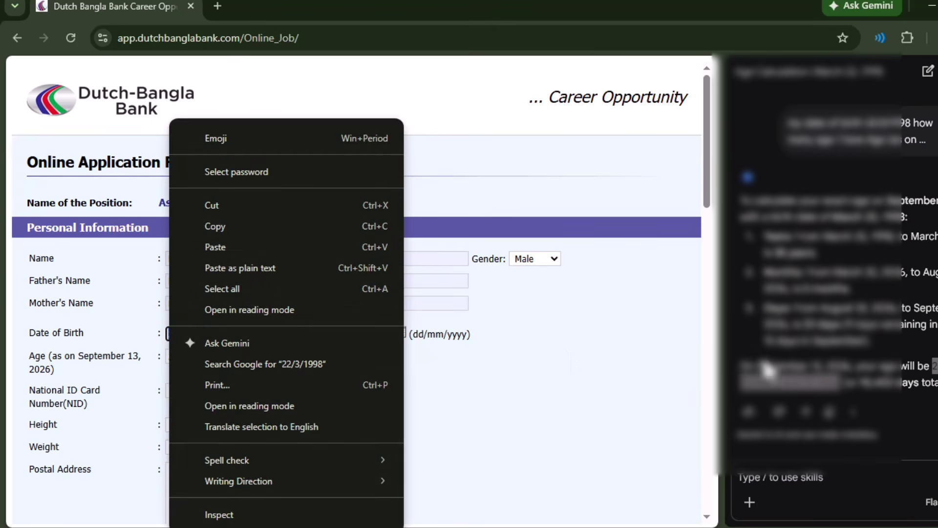
{"action": "left_click", "coordinate": [421, 370]}
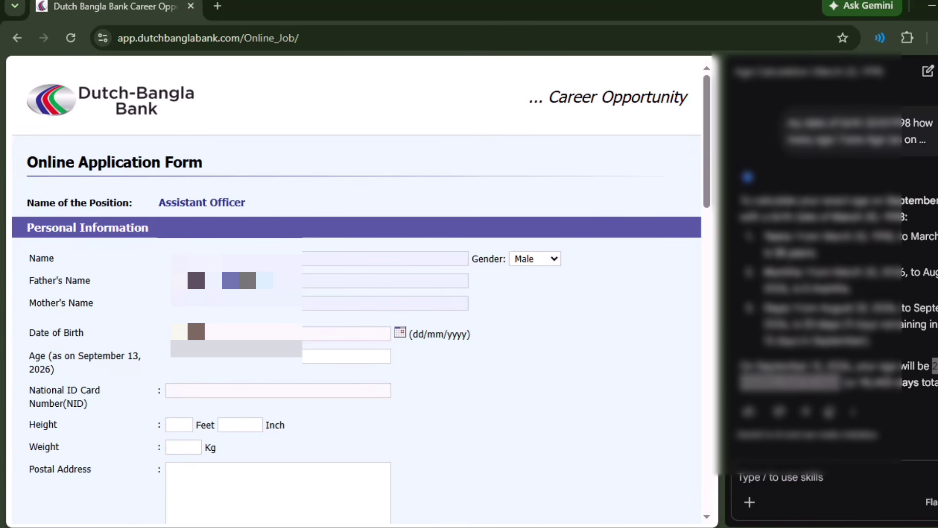
{"action": "left_click", "coordinate": [929, 71]}
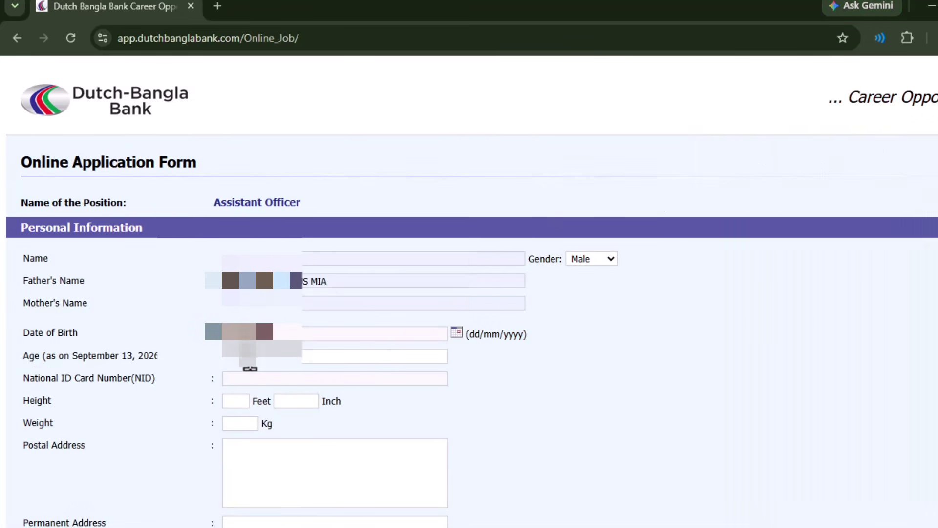
Fill in the applicant's national ID number, height of 5 feet 5 inches, weight of 58 kg and postal address
{"action": "left_click", "coordinate": [251, 379]}
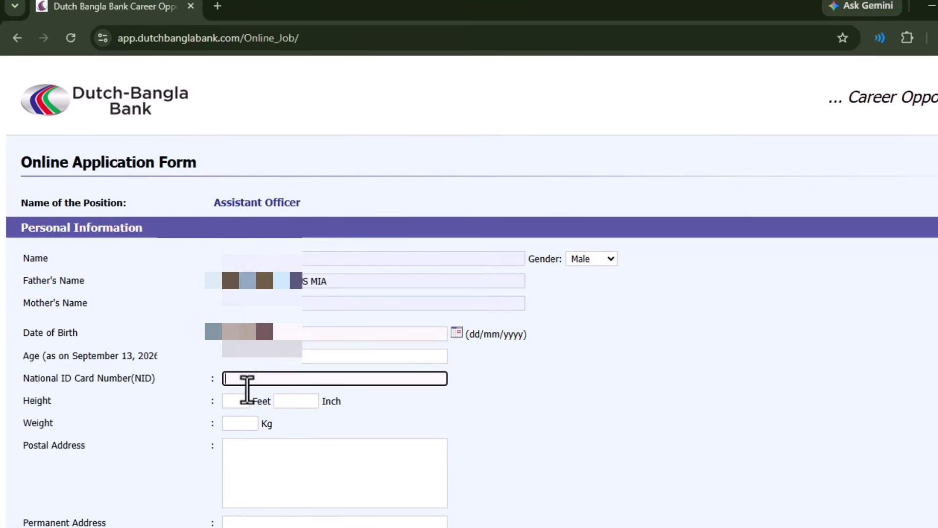
{"action": "type", "text": "•••••••"}
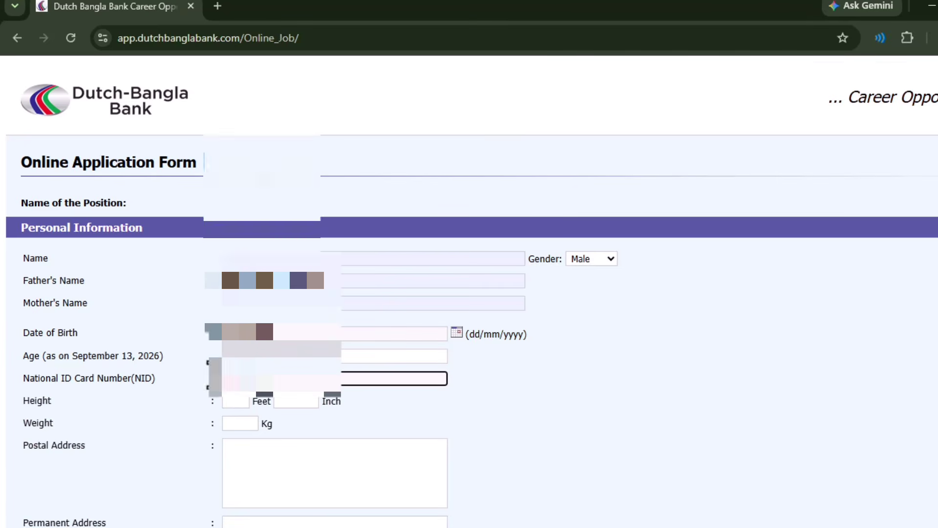
{"action": "scroll", "coordinate": [219, 372], "scroll_direction": "down", "scroll_amount": 3}
{"action": "left_click", "coordinate": [243, 250]}
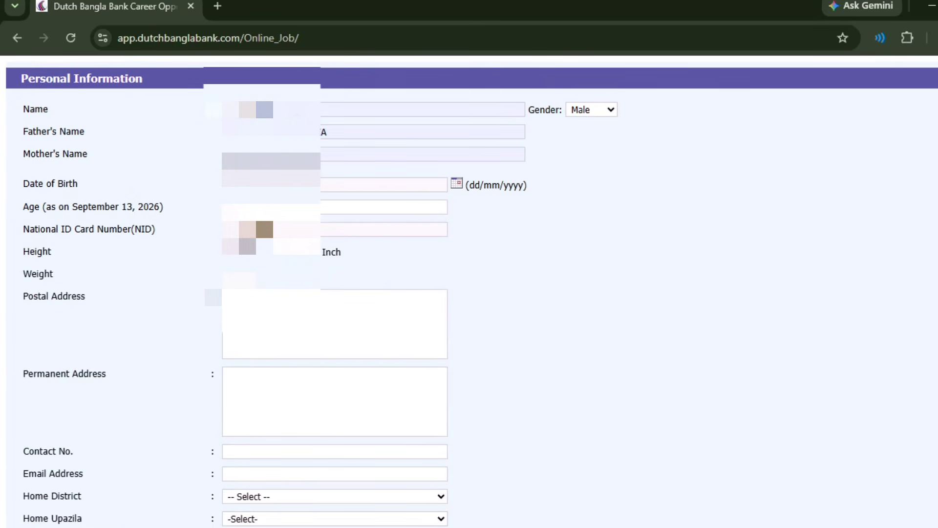
{"action": "type", "text": "5"}
{"action": "left_click", "coordinate": [295, 252]}
{"action": "left_click", "coordinate": [248, 272]}
{"action": "left_click", "coordinate": [254, 323]}
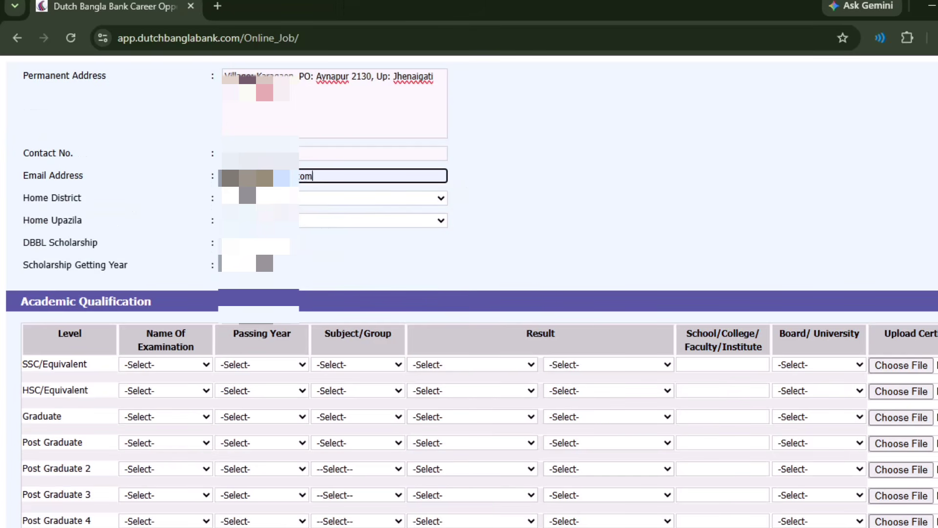
Choose the applicant's home district and home upazila, leaving the scholarship getting year unselected
{"action": "left_click", "coordinate": [259, 198]}
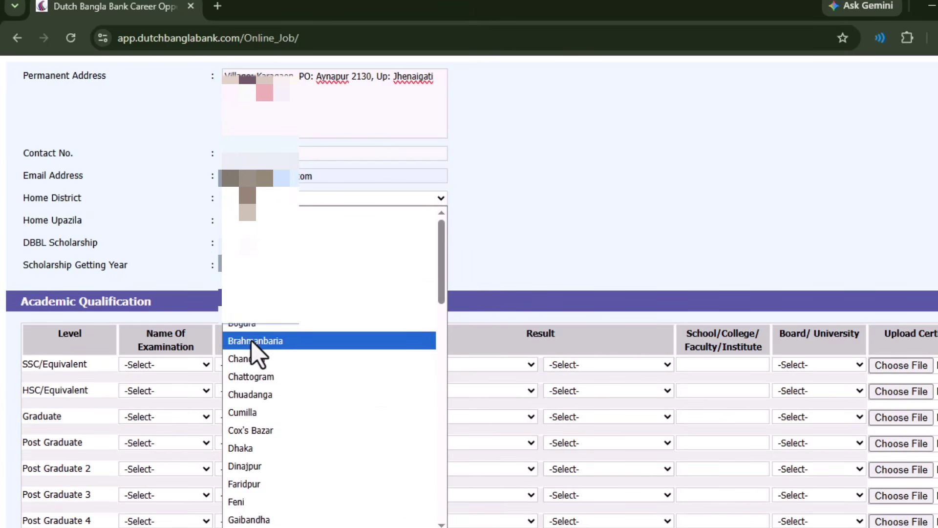
{"action": "scroll", "coordinate": [251, 460], "scroll_direction": "down", "scroll_amount": 15}
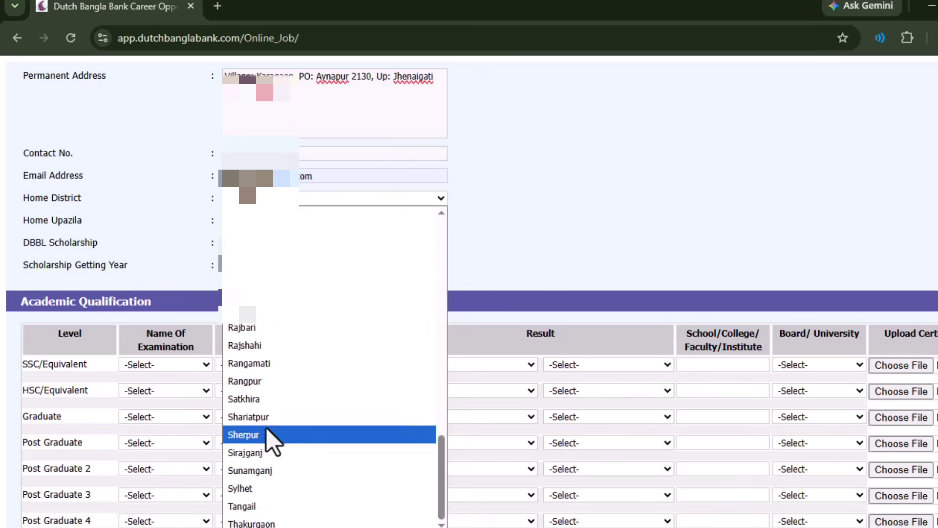
{"action": "left_click", "coordinate": [274, 437]}
{"action": "left_click", "coordinate": [313, 221]}
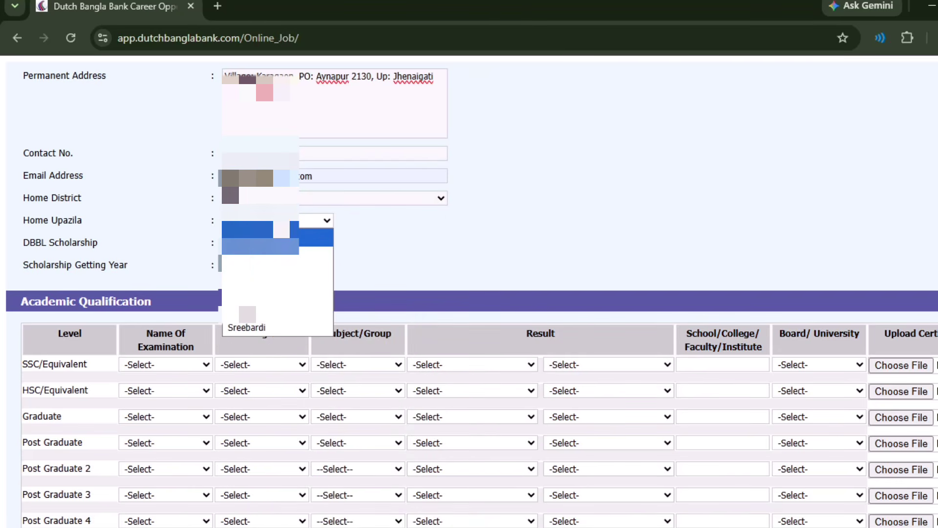
{"action": "left_click", "coordinate": [265, 256]}
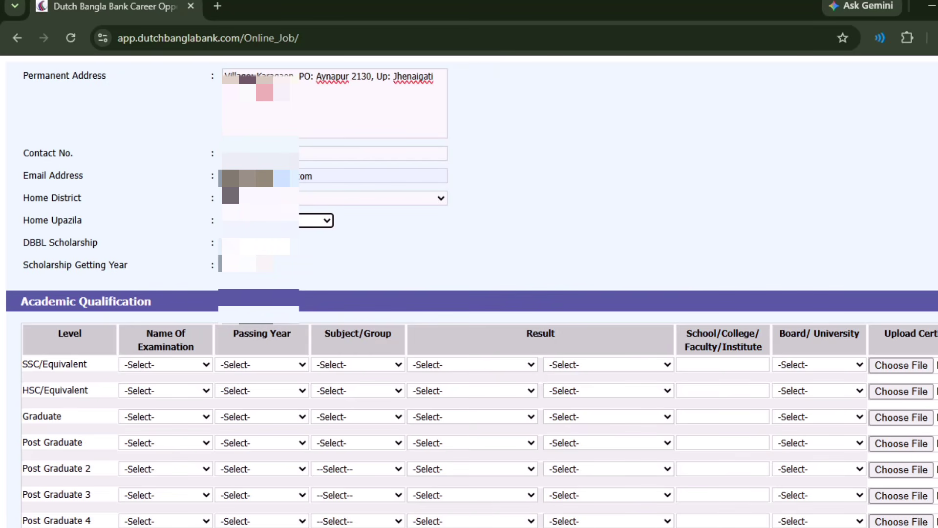
{"action": "left_click", "coordinate": [259, 265]}
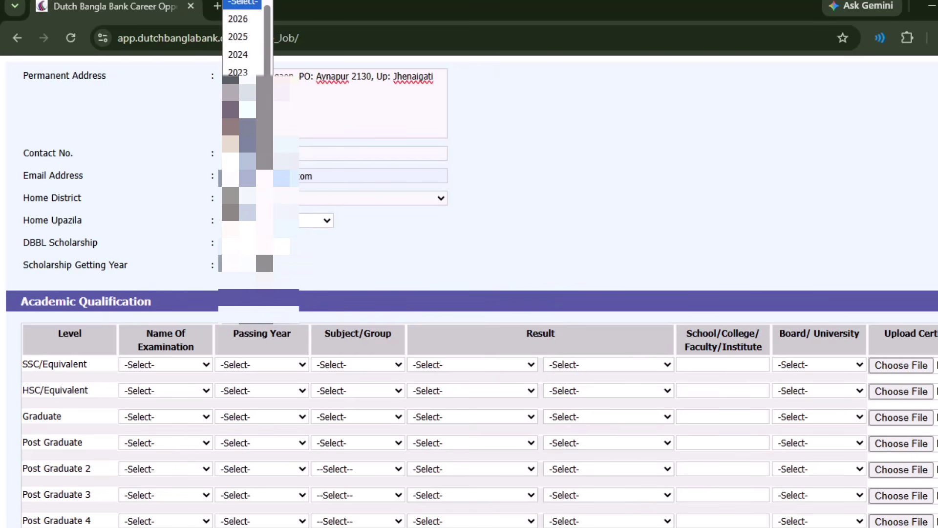
{"action": "left_click", "coordinate": [263, 267]}
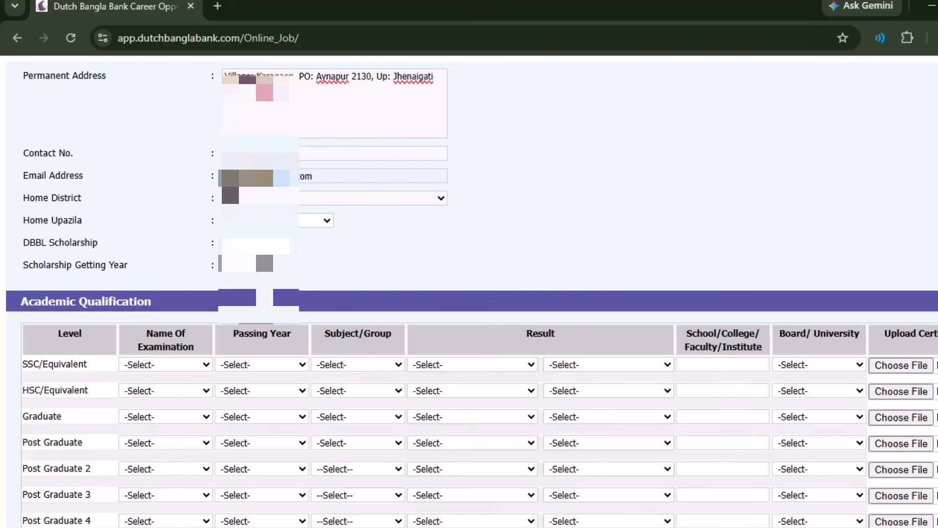
Examine the form's academic qualification, professional certification, and photo and NID upload sections
{"action": "scroll", "coordinate": [267, 314], "scroll_direction": "down", "scroll_amount": 1}
{"action": "scroll", "coordinate": [256, 296], "scroll_direction": "down", "scroll_amount": 7}
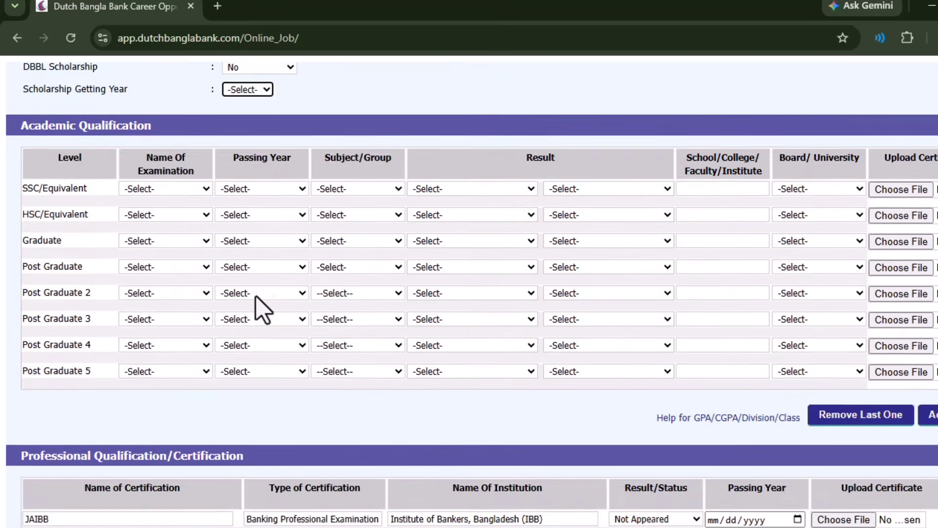
{"action": "scroll", "coordinate": [255, 296], "scroll_direction": "down", "scroll_amount": 1}
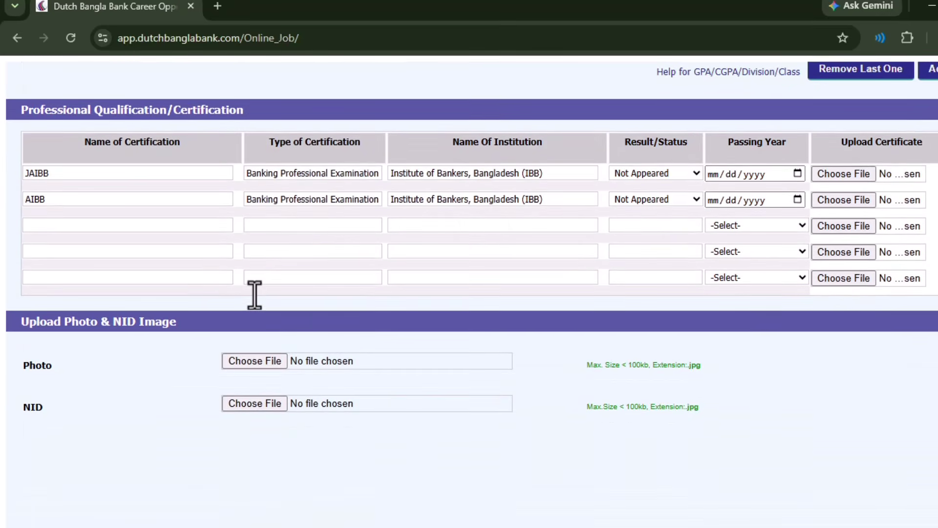
{"action": "scroll", "coordinate": [265, 316], "scroll_direction": "up", "scroll_amount": 8}
{"action": "scroll", "coordinate": [265, 316], "scroll_direction": "up", "scroll_amount": 3}
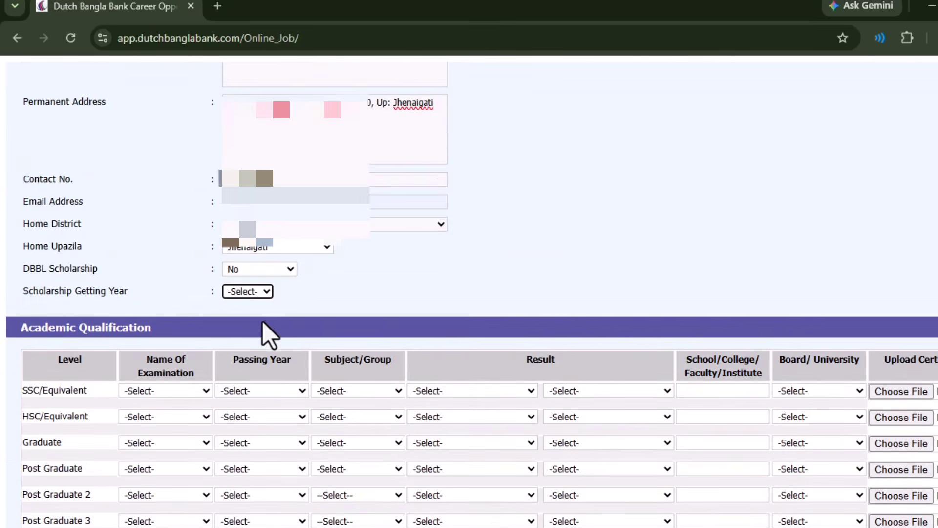
{"action": "scroll", "coordinate": [256, 330], "scroll_direction": "down", "scroll_amount": 3}
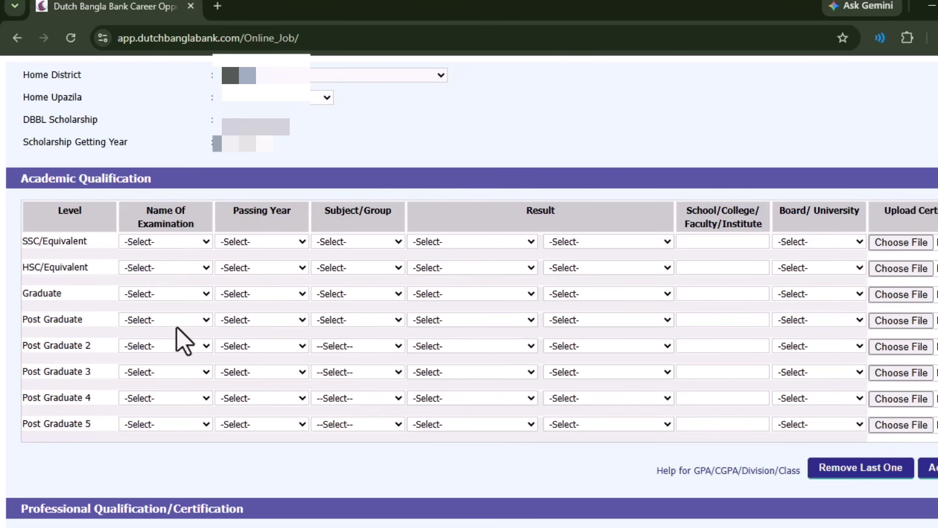
{"action": "scroll", "coordinate": [740, 362], "scroll_direction": "down", "scroll_amount": 3}
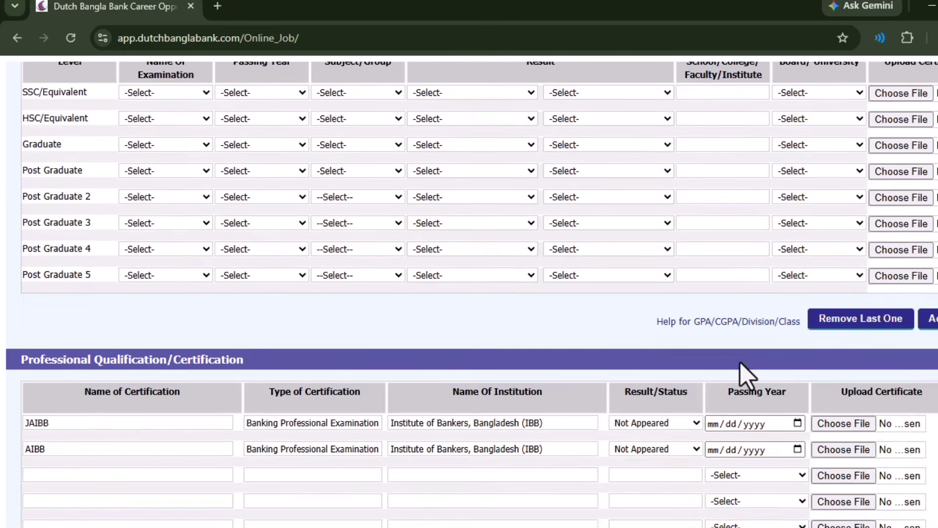
{"action": "scroll", "coordinate": [740, 362], "scroll_direction": "up", "scroll_amount": 3}
{"action": "scroll", "coordinate": [740, 362], "scroll_direction": "down", "scroll_amount": 6}
{"action": "scroll", "coordinate": [394, 373], "scroll_direction": "down", "scroll_amount": 2}
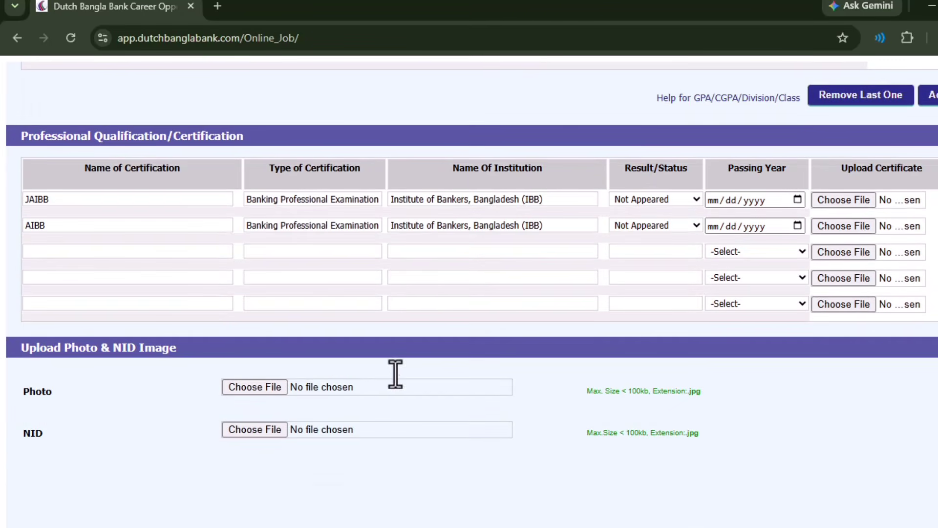
{"action": "scroll", "coordinate": [392, 370], "scroll_direction": "down", "scroll_amount": 2}
{"action": "scroll", "coordinate": [391, 368], "scroll_direction": "up", "scroll_amount": 2}
{"action": "scroll", "coordinate": [386, 366], "scroll_direction": "down", "scroll_amount": 1}
{"action": "scroll", "coordinate": [386, 365], "scroll_direction": "up", "scroll_amount": 7}
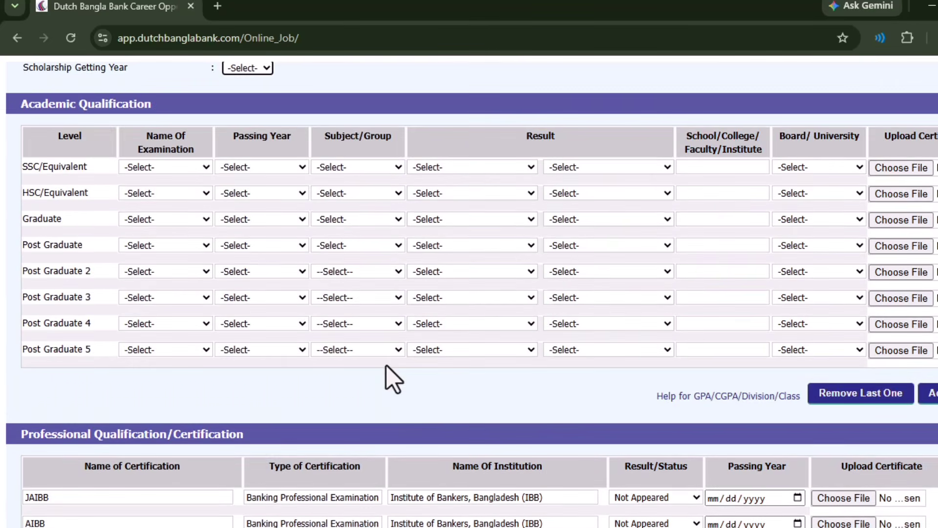
{"action": "scroll", "coordinate": [386, 365], "scroll_direction": "up", "scroll_amount": 3}
{"action": "scroll", "coordinate": [386, 366], "scroll_direction": "down", "scroll_amount": 2}
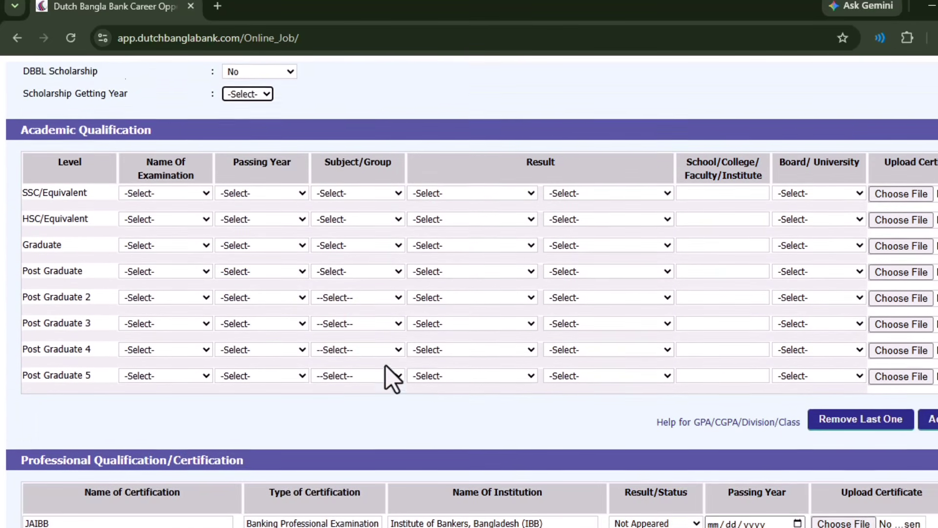
Open the file selection for the SSC row's certificate in the academic qualification table
{"action": "scroll", "coordinate": [386, 366], "scroll_direction": "down", "scroll_amount": 1}
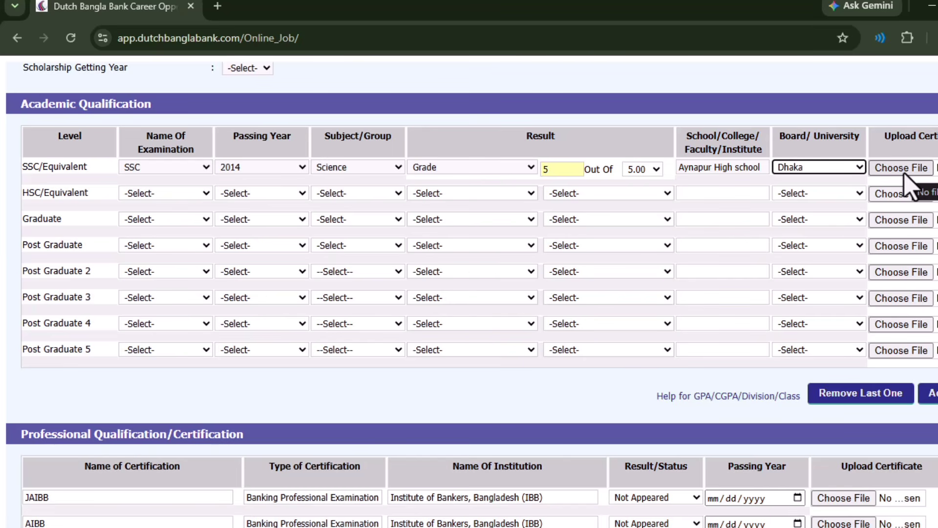
{"action": "left_click", "coordinate": [901, 171]}
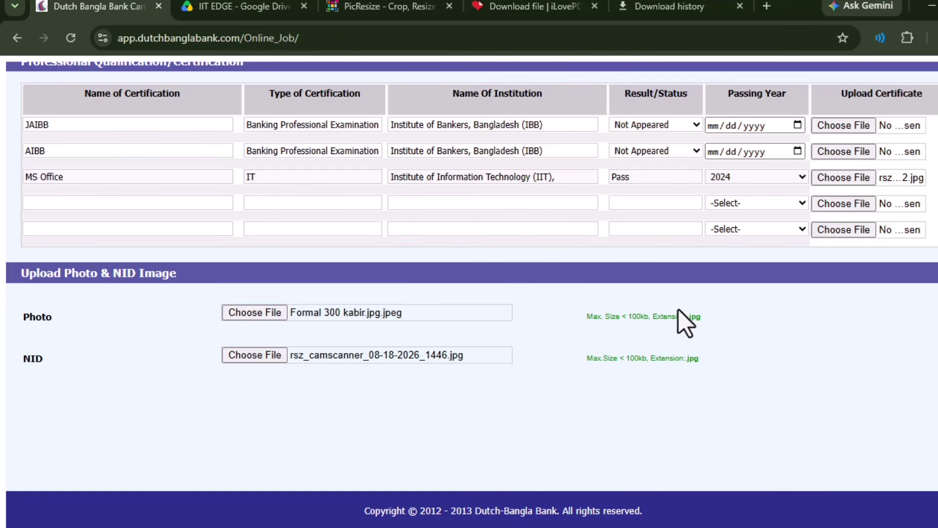
Review the completed academic and personal details and proceed to the application preview
{"action": "scroll", "coordinate": [678, 309], "scroll_direction": "up", "scroll_amount": 6}
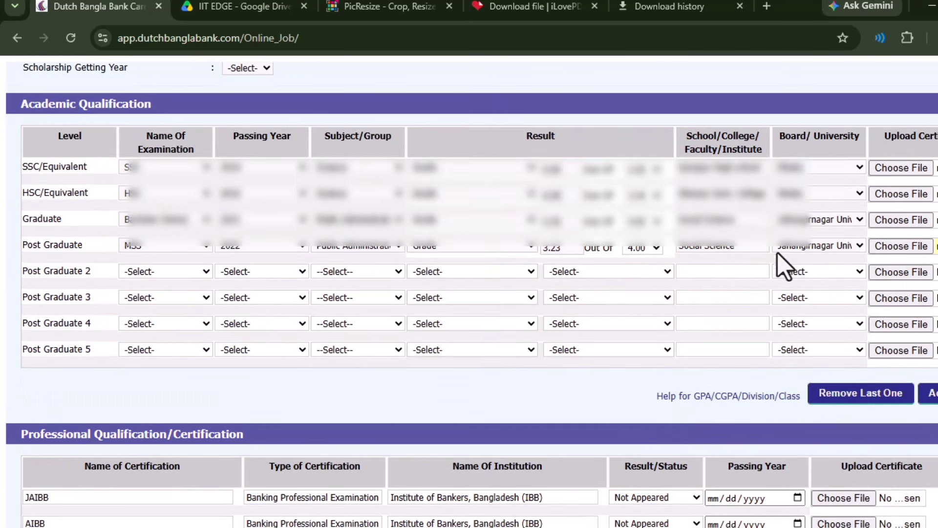
{"action": "scroll", "coordinate": [684, 288], "scroll_direction": "up", "scroll_amount": 10}
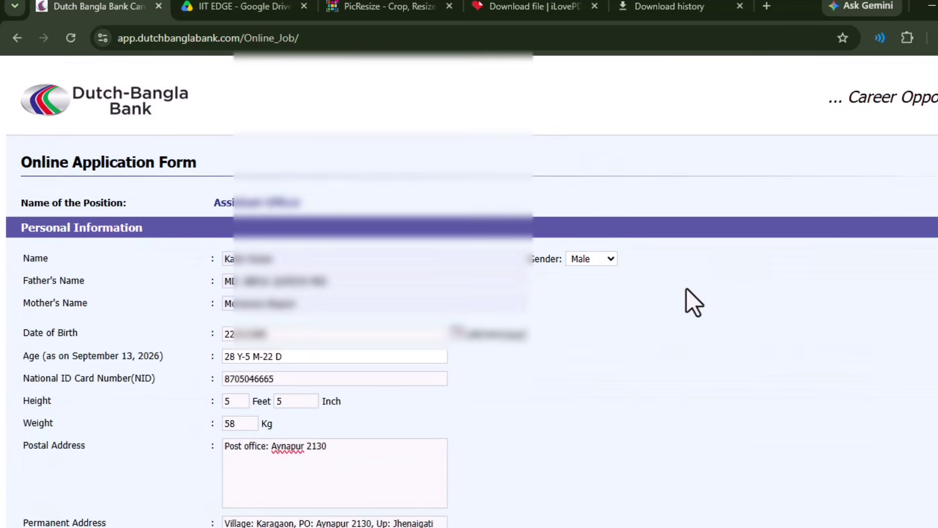
{"action": "scroll", "coordinate": [688, 289], "scroll_direction": "down", "scroll_amount": 18}
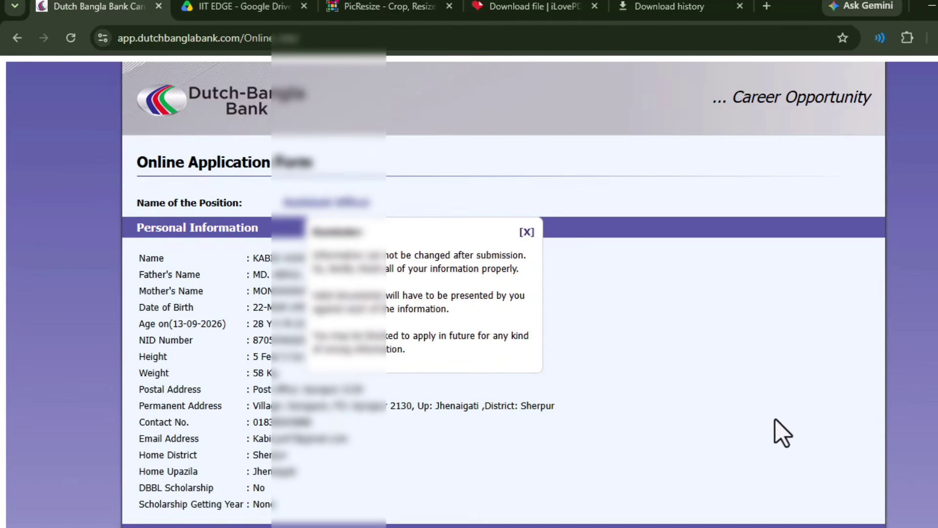
Check the previewed details, photo and certificate images, and submit the Assistant Officer application
{"action": "scroll", "coordinate": [537, 420], "scroll_direction": "down", "scroll_amount": 12}
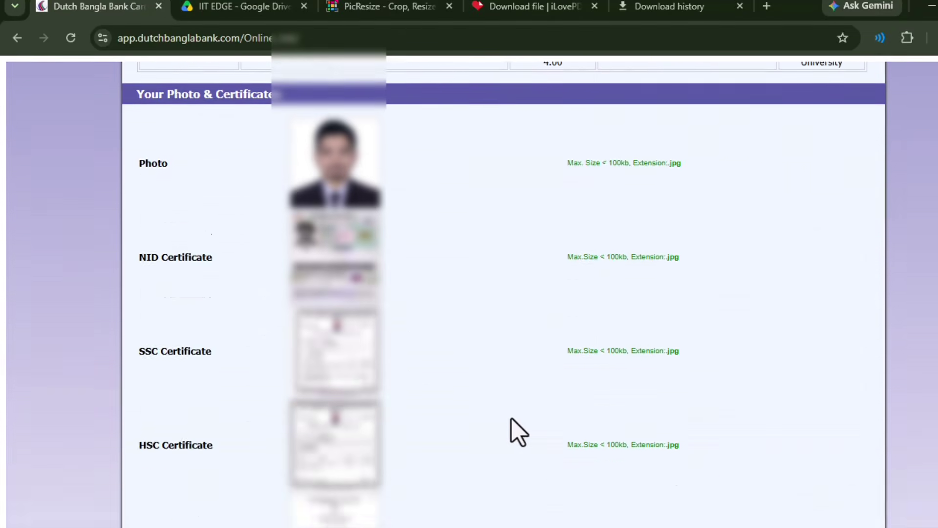
{"action": "scroll", "coordinate": [512, 430], "scroll_direction": "down", "scroll_amount": 6}
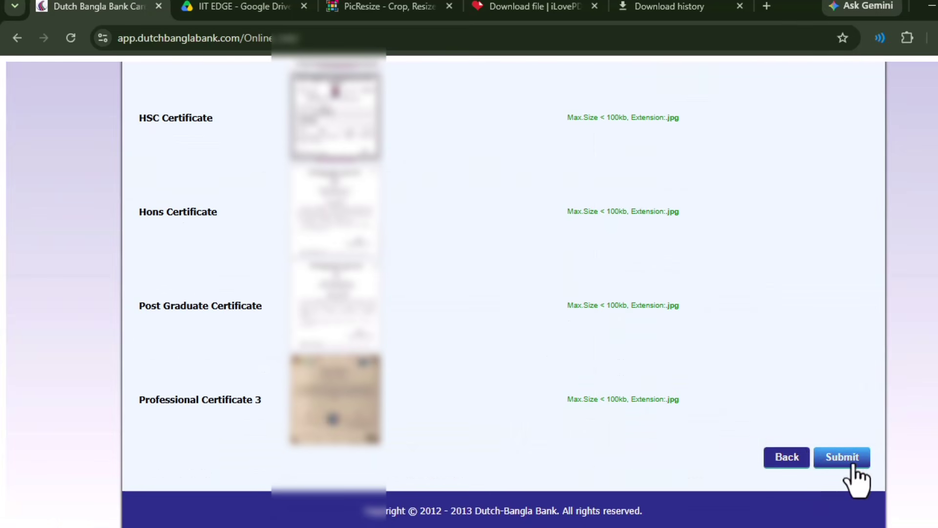
{"action": "left_click", "coordinate": [852, 463]}
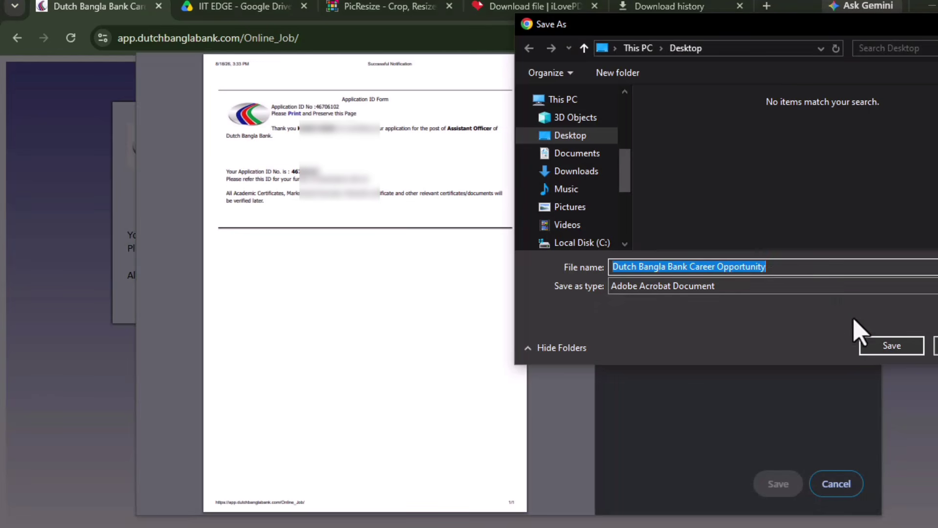
Save the application ID page to the Desktop as a PDF named Dutch Bangla Bank Career Opportunity
{"action": "left_click", "coordinate": [869, 338]}
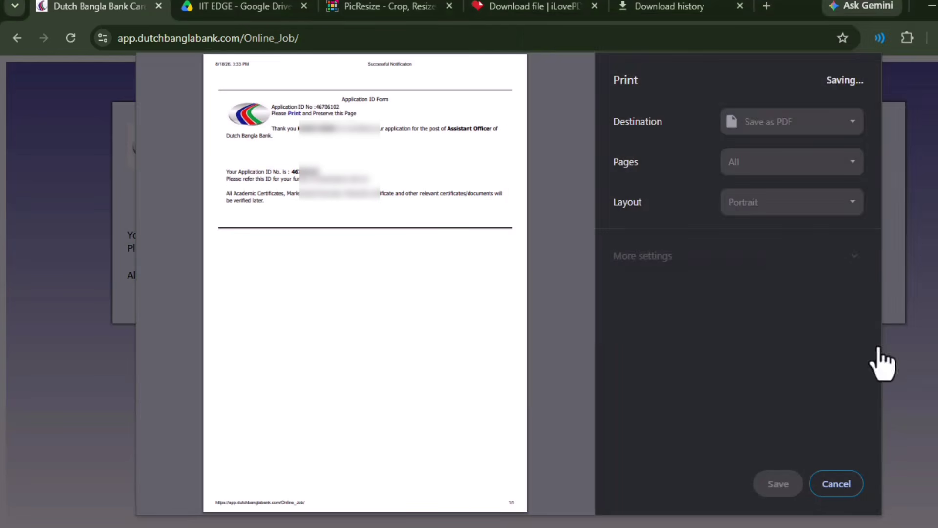